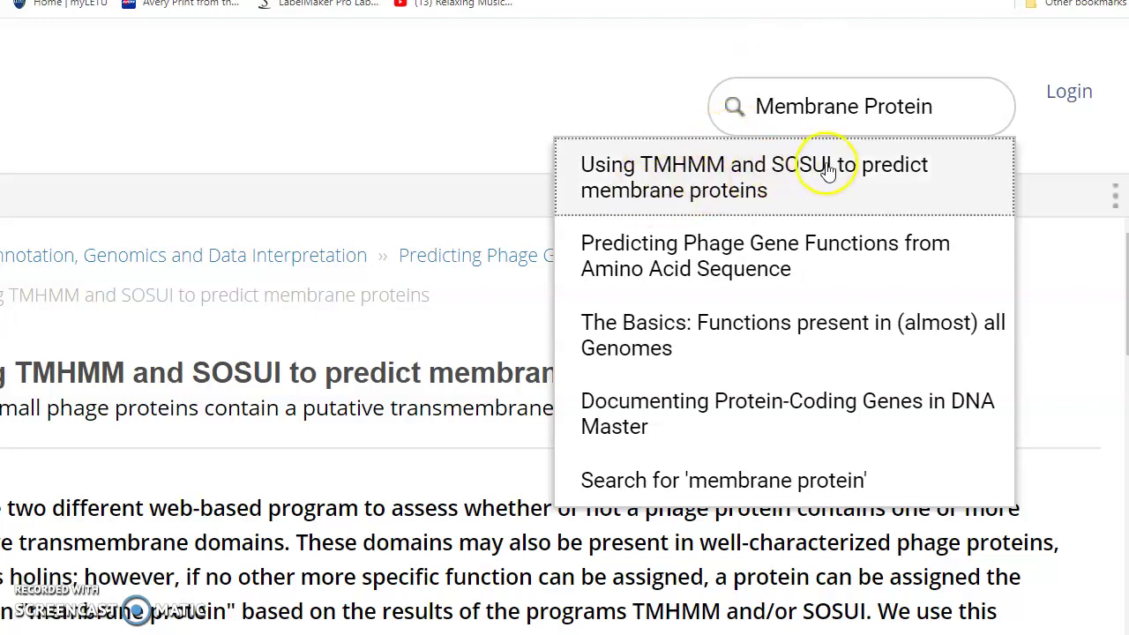
Step: Open the "Using TMHMM and SOSUI to predict membrane proteins" article and read its guidance on both programs
left_click(735, 167)
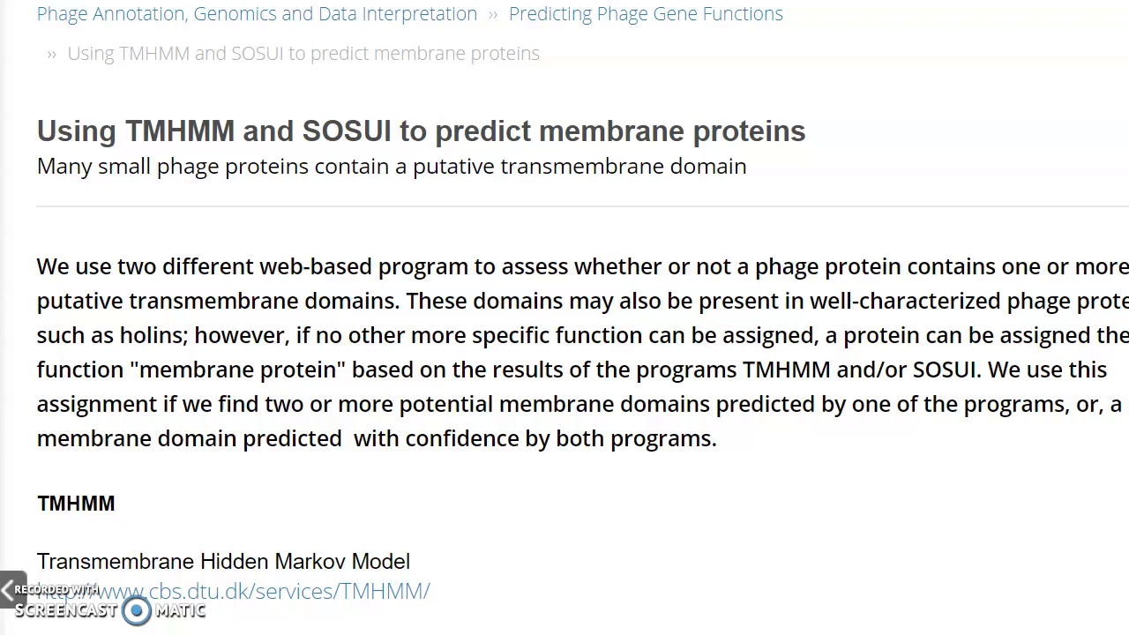
scroll(723, 141, "down", 9)
scroll(725, 149, "down", 5)
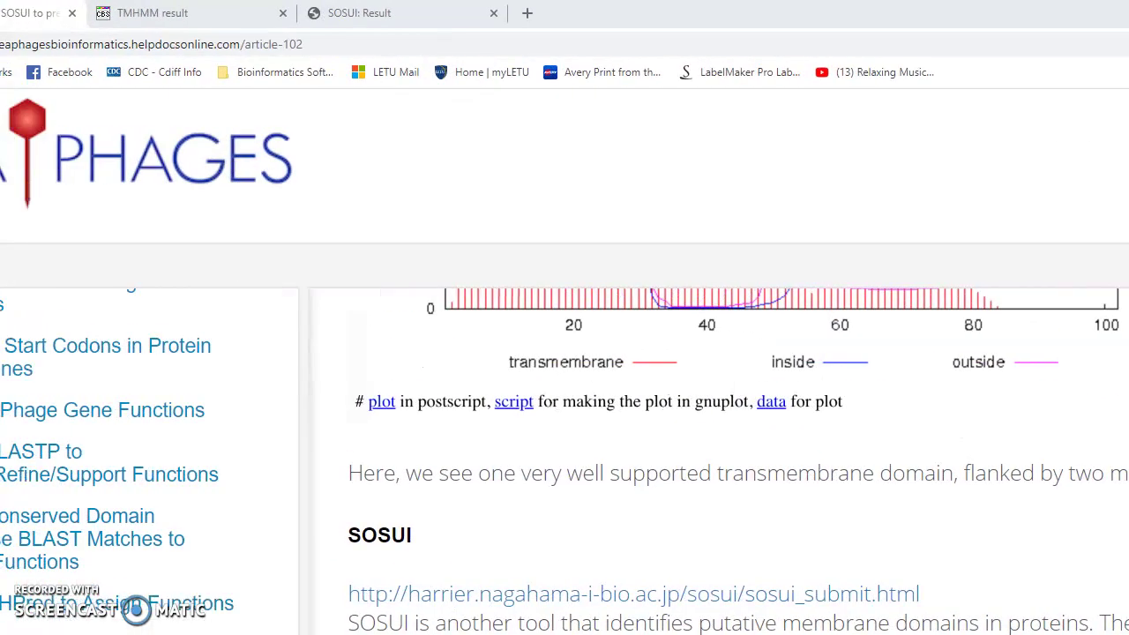
Step: Review the existing TMHMM result and the SOSUI result for PainterBoy gp3
left_click(196, 22)
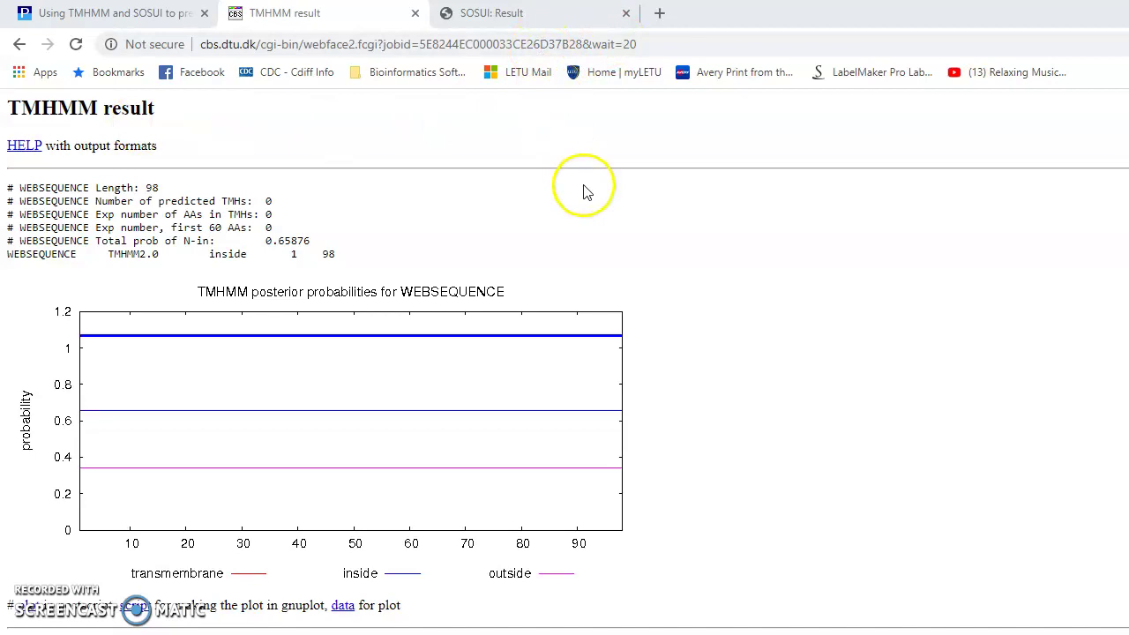
left_click(524, 11)
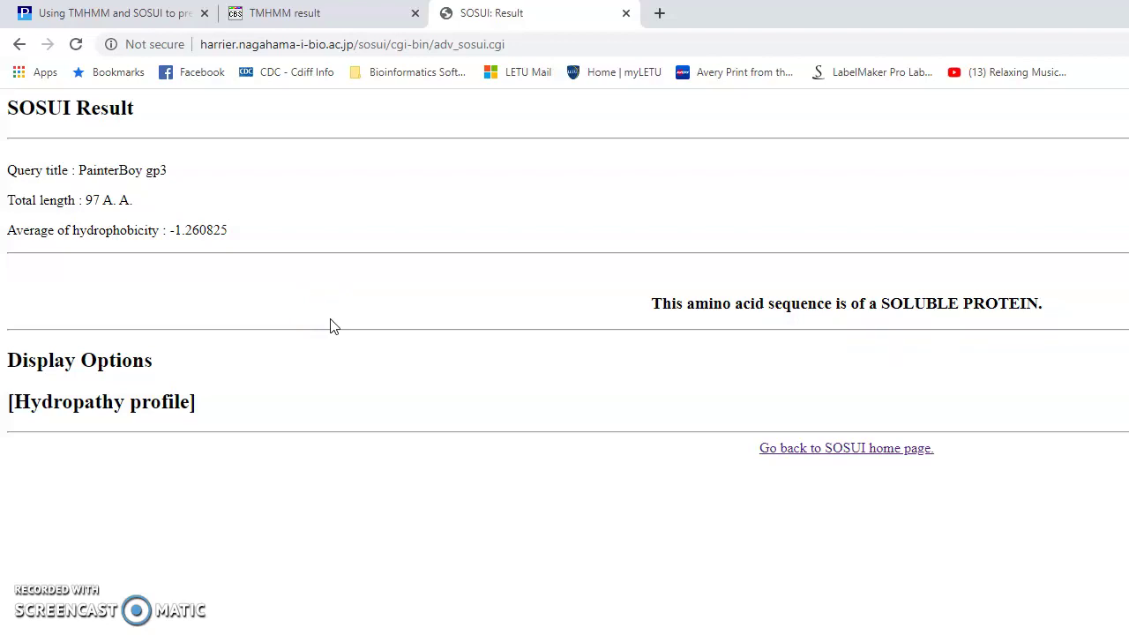
left_click_drag(1049, 302, 641, 310)
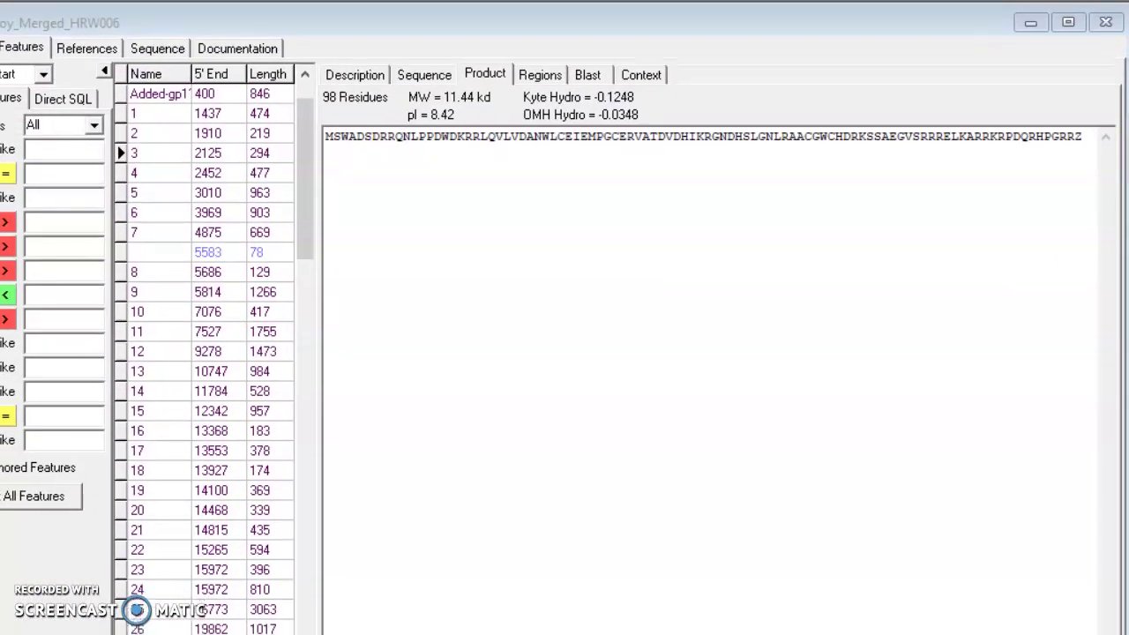
Step: In DNA Master, select gene 4 and copy its full product amino acid sequence
left_click(172, 165)
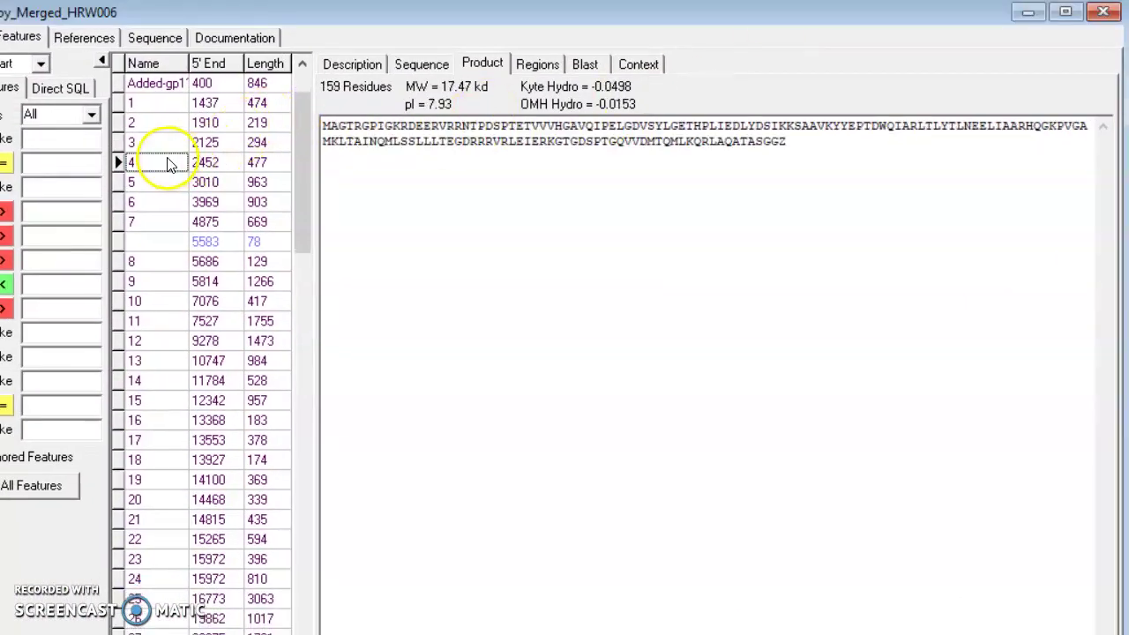
left_click_drag(802, 141, 306, 119)
key("ctrl+c")
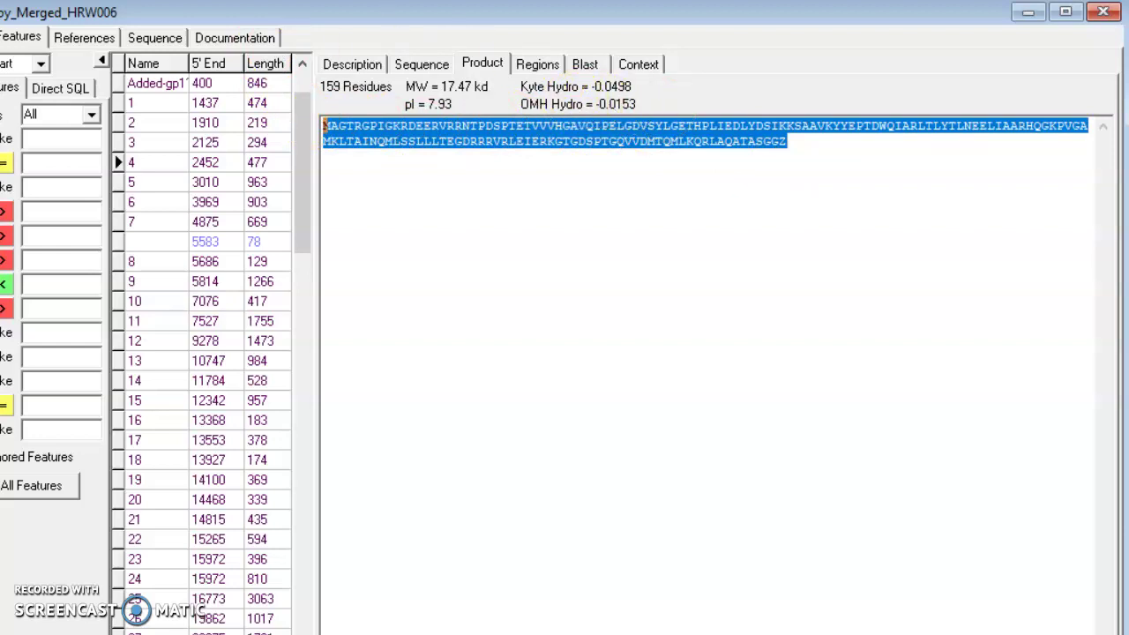
Step: Switch to the browser, replace the old sequence in the TMHMM Server form with the copied gene 4 sequence, and submit it
key("alt+Tab")
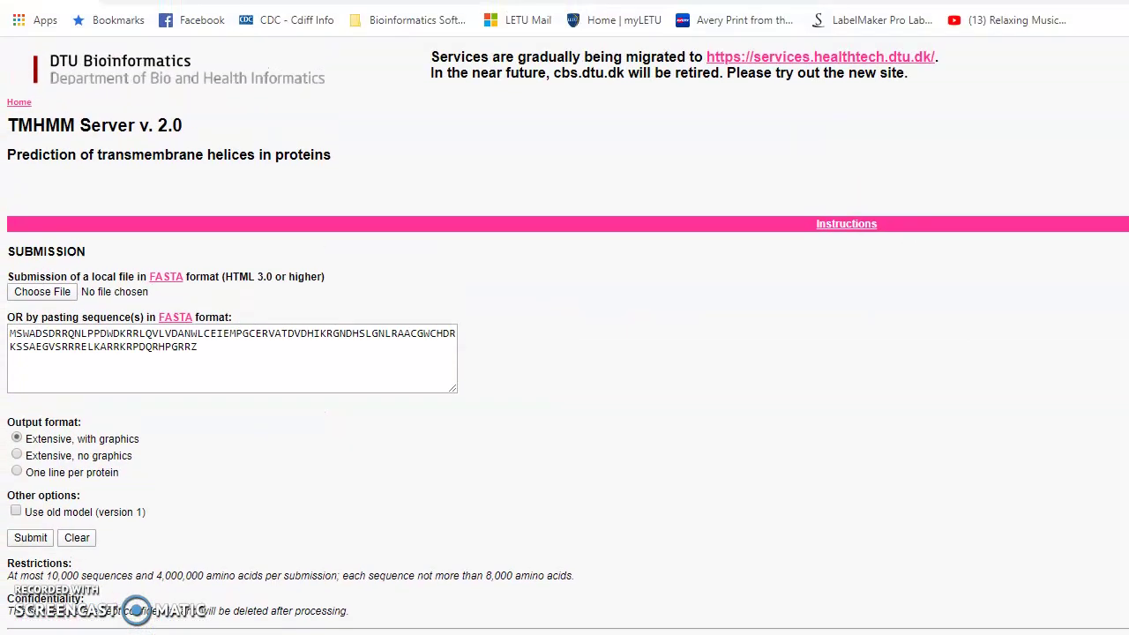
left_click(204, 385)
left_click_drag(211, 408, 7, 379)
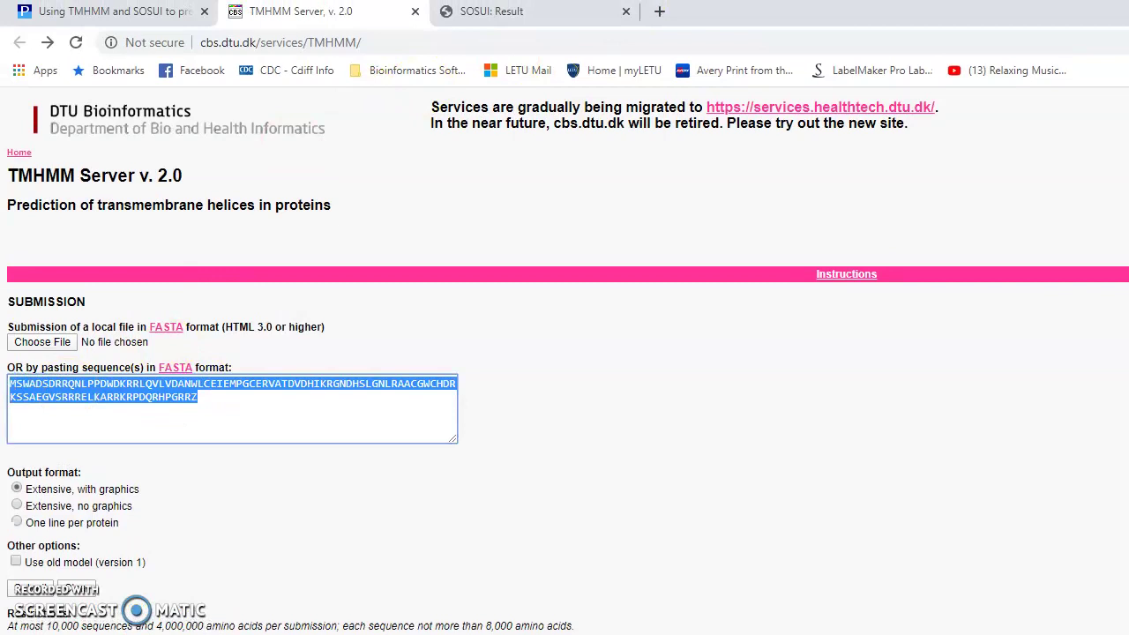
key("BackSpace")
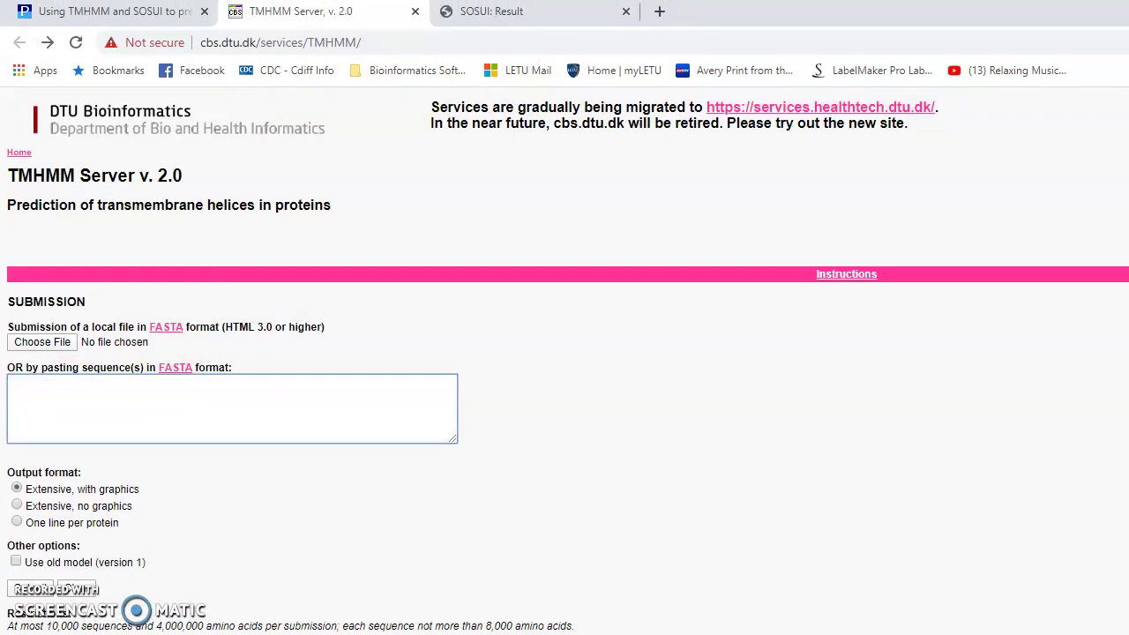
key("ctrl+v")
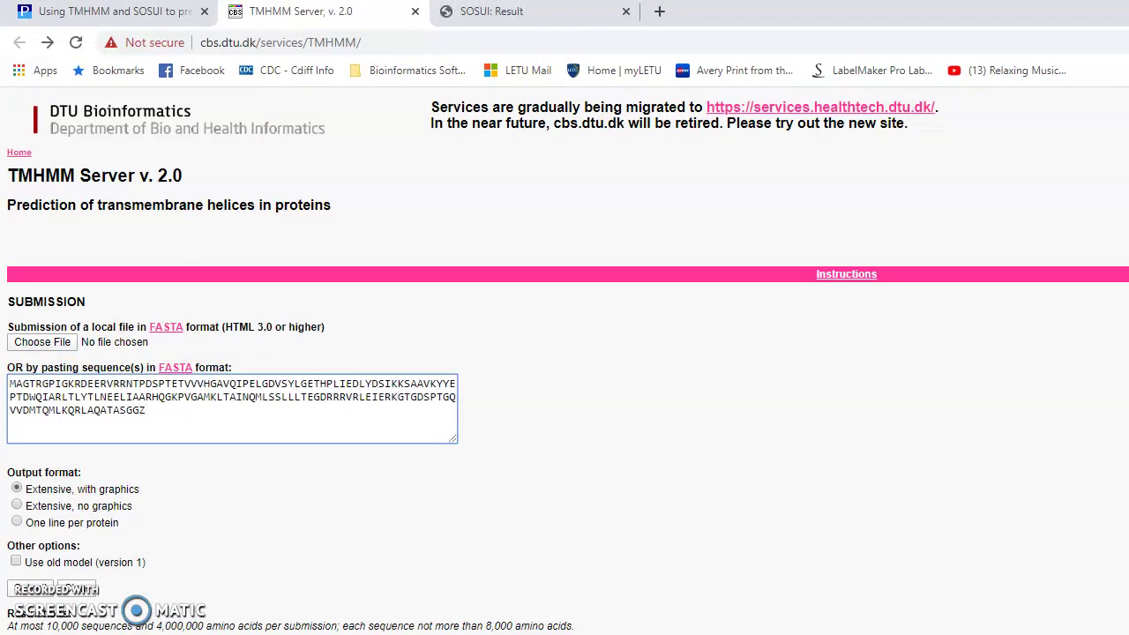
left_click(30, 594)
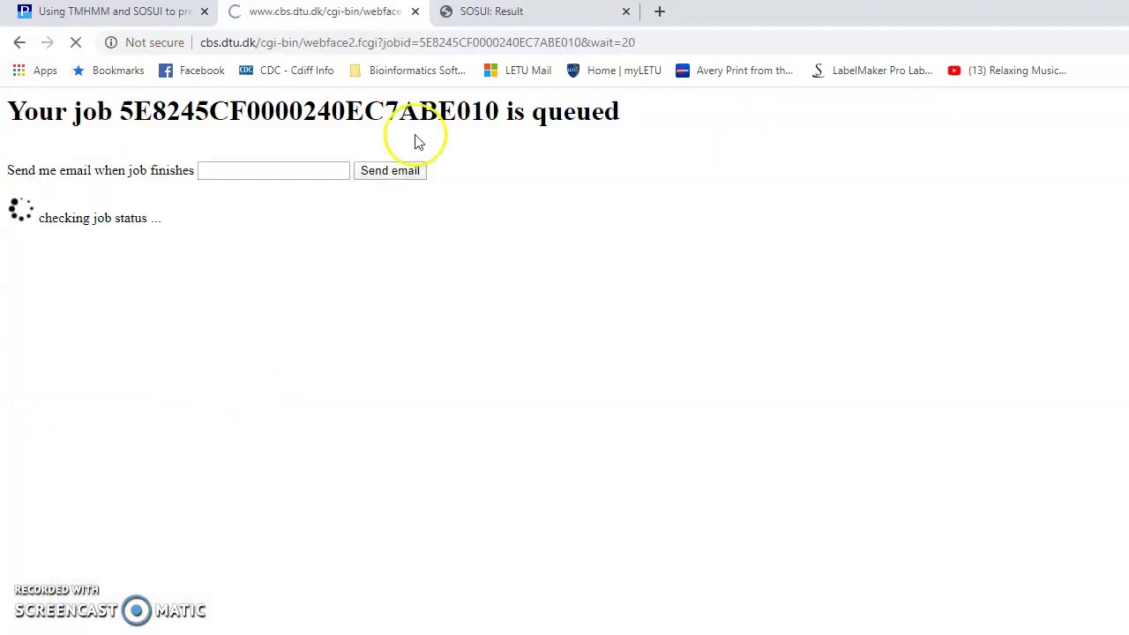
Step: Return from the SOSUI result to the sequence submission form and clear the old protein sequence
left_click(533, 15)
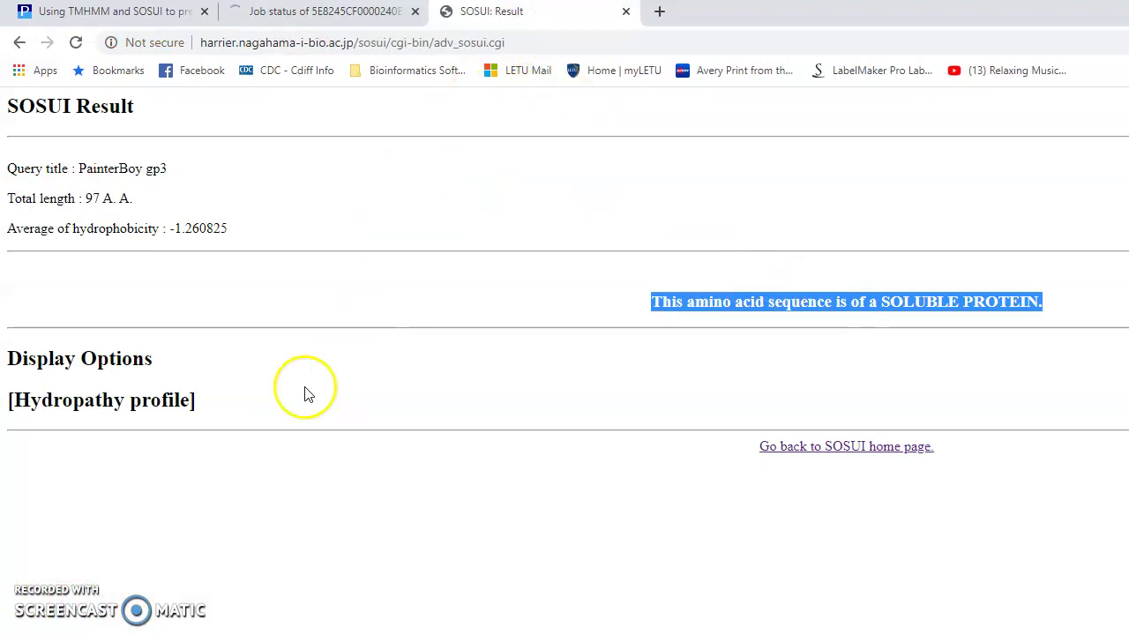
left_click(20, 42)
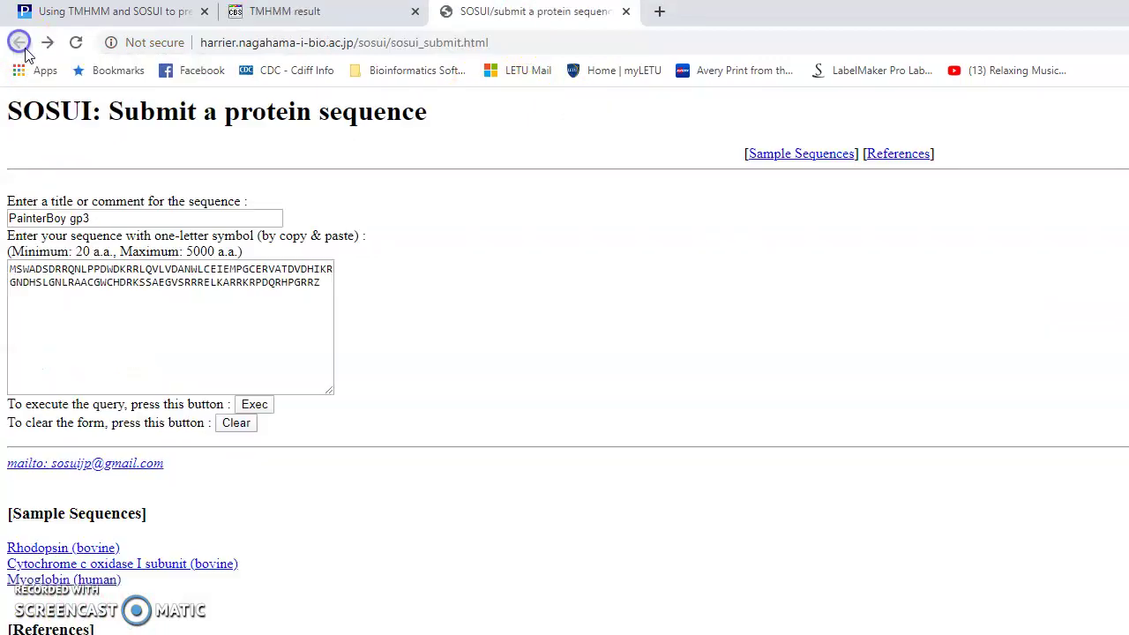
left_click(315, 284)
key("ctrl+a")
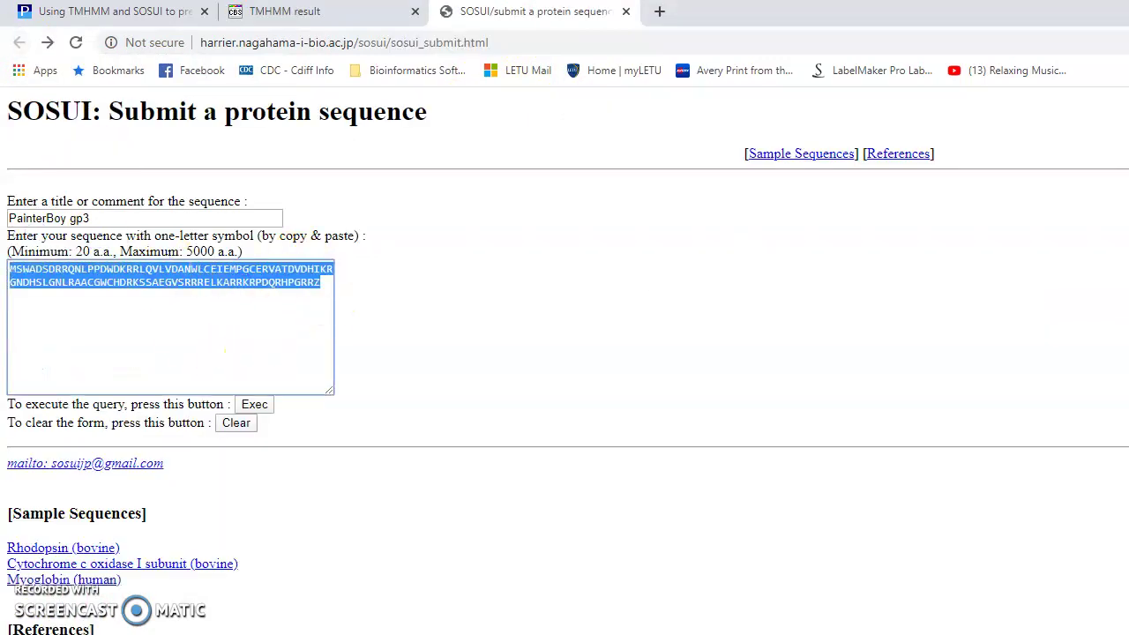
key("BackSpace")
Step: Title the SOSUI query "PainterBoy gp4", paste in the gene 4 protein sequence, and execute the query
left_click(113, 220)
key("BackSpace")
type("4")
left_click(114, 307)
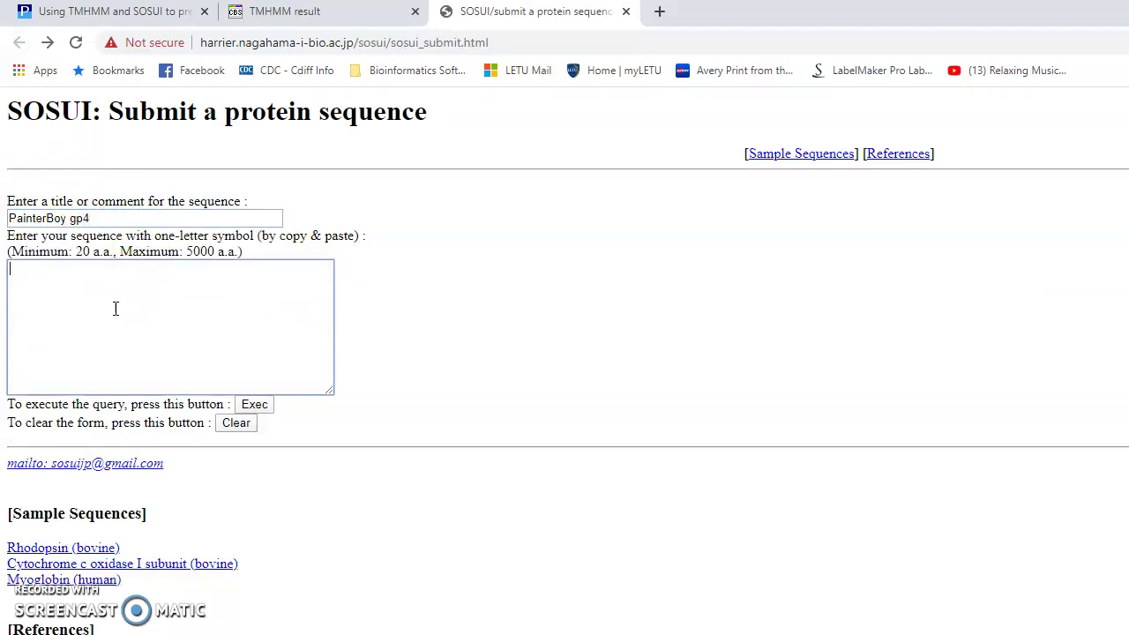
key("ctrl+v")
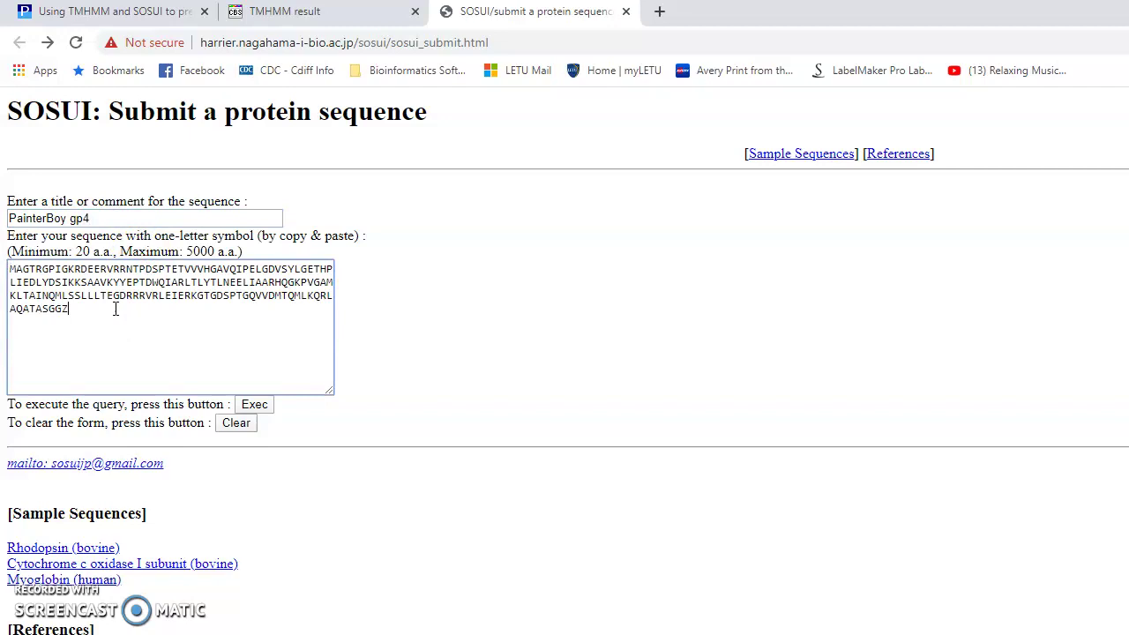
left_click(254, 406)
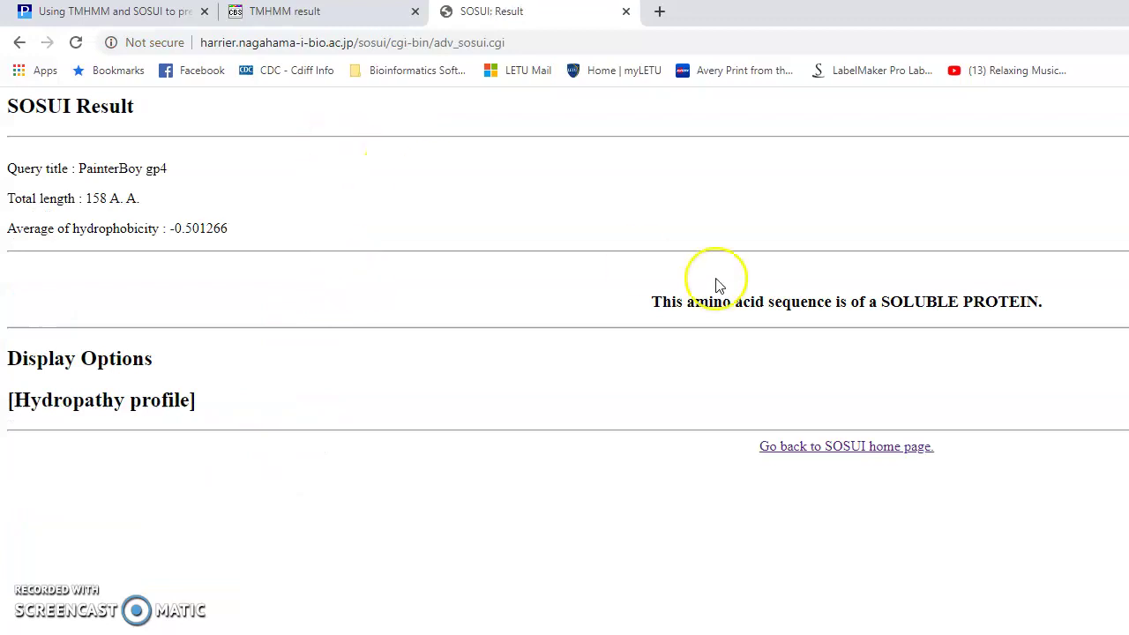
Step: Check the SOSUI and TMHMM predictions for PainterBoy gp4
left_click_drag(1076, 295, 768, 273)
left_click(282, 12)
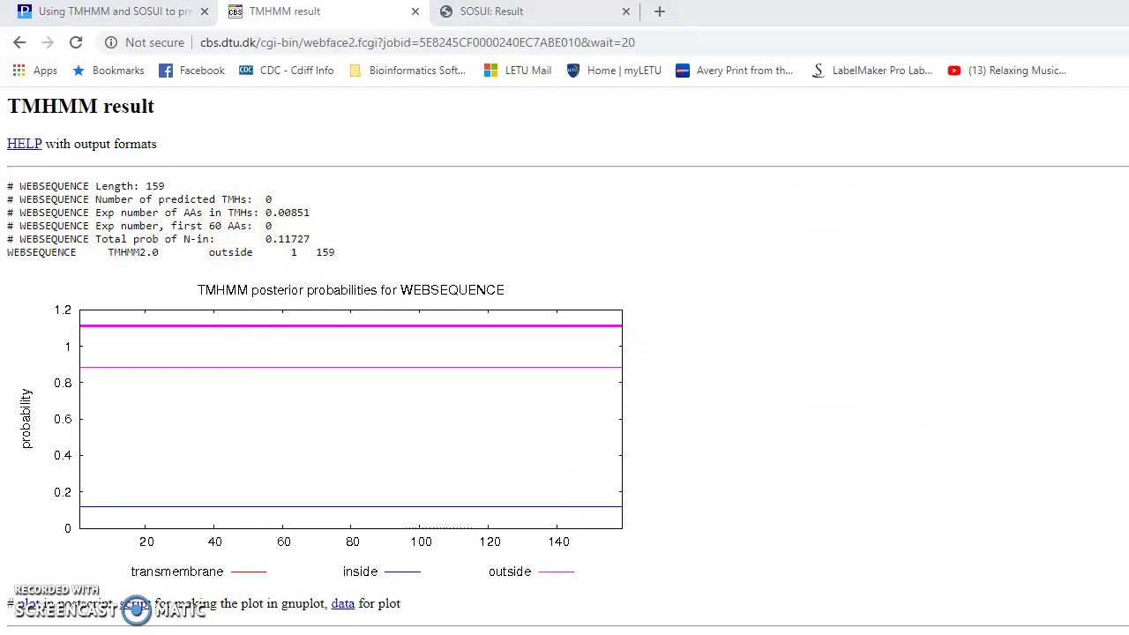
Step: Return to the TMHMM submission form, replace the gene 4 sequence with the gene 5 product sequence, and submit it
left_click(20, 42)
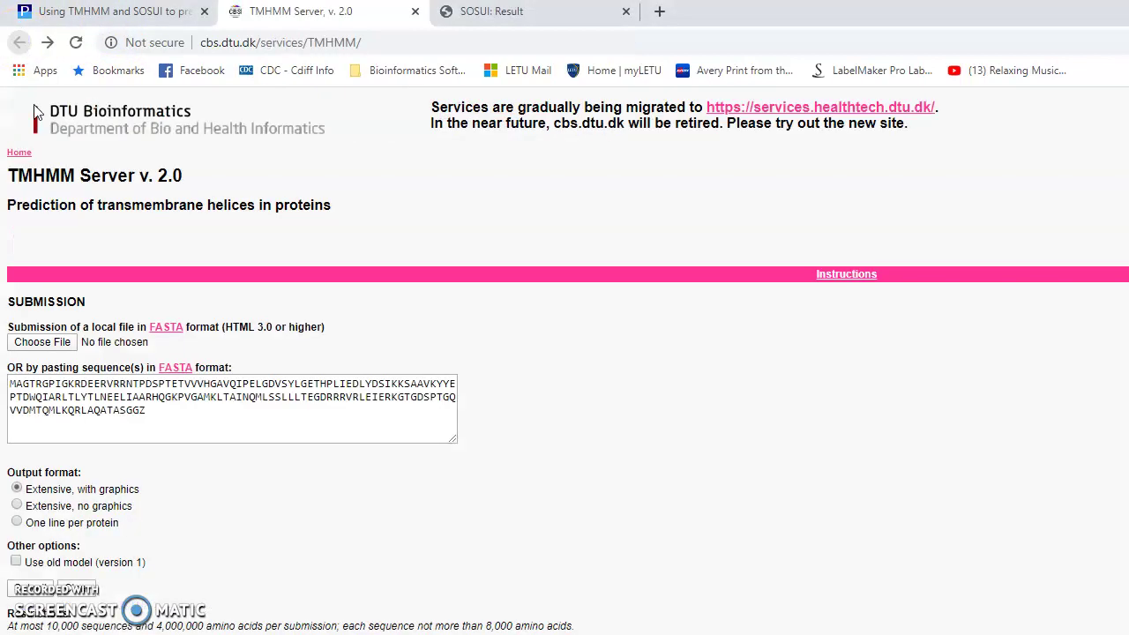
left_click_drag(392, 410, 9, 384)
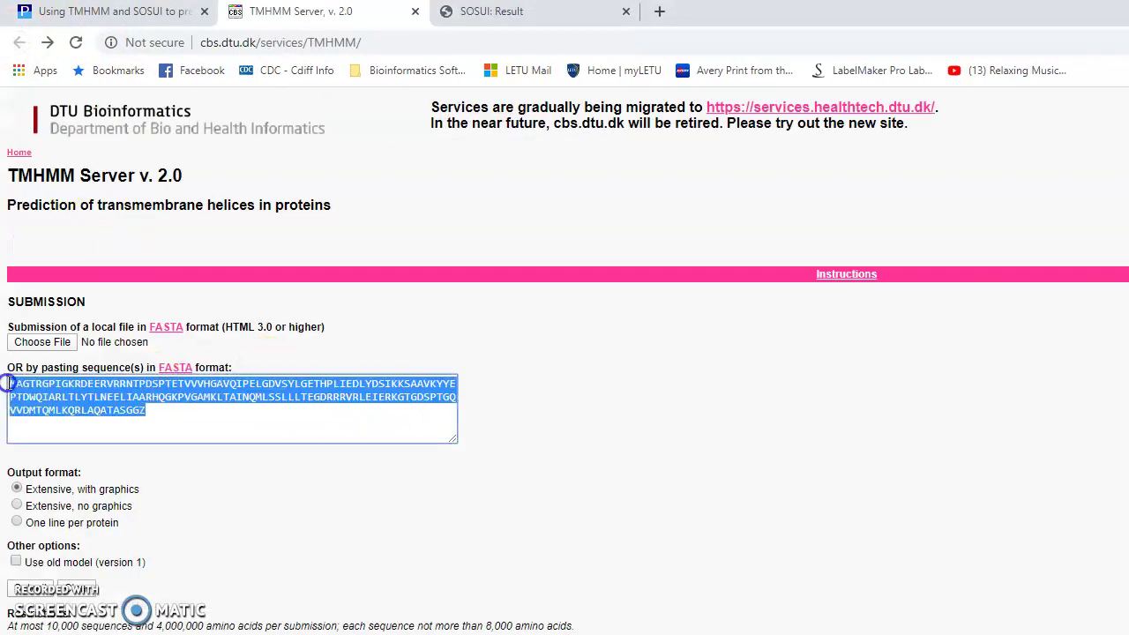
key("BackSpace")
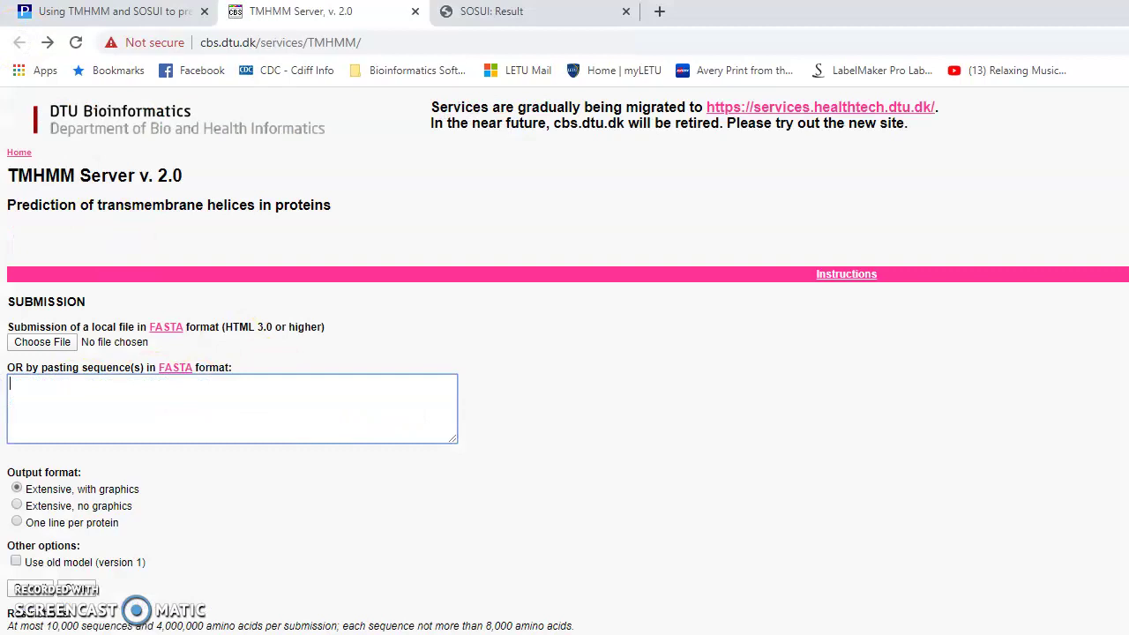
type("MAVIGIEFEPDSLVLTRGRDFKWSFENLDEDGKAIDYPTGDLYFELQTGGEHNALHQVKVVGATGGYTLNVNGVDTPNIDYSDVSENPQGLAGDITDAVEAAVGAGNAIVHPVSLYPAWTMNFNLNSSKPLSEQLVNTINKATNDFFNTFEQLFGVDVEMTVTDALNFQLKVTSRRSFDEVGVLTFAVNVTATAIKNFFNSVSALVGAVNTVNVDFYWNRTYDIEFVGALSNTRVLPTVADGTGLTGASAQAKAEVVETGKSPLTLWHFHISGTRADLKVESEEADKIQPRTSWQLVFLPEGEEAGGDPVALGRVVVQRZ")
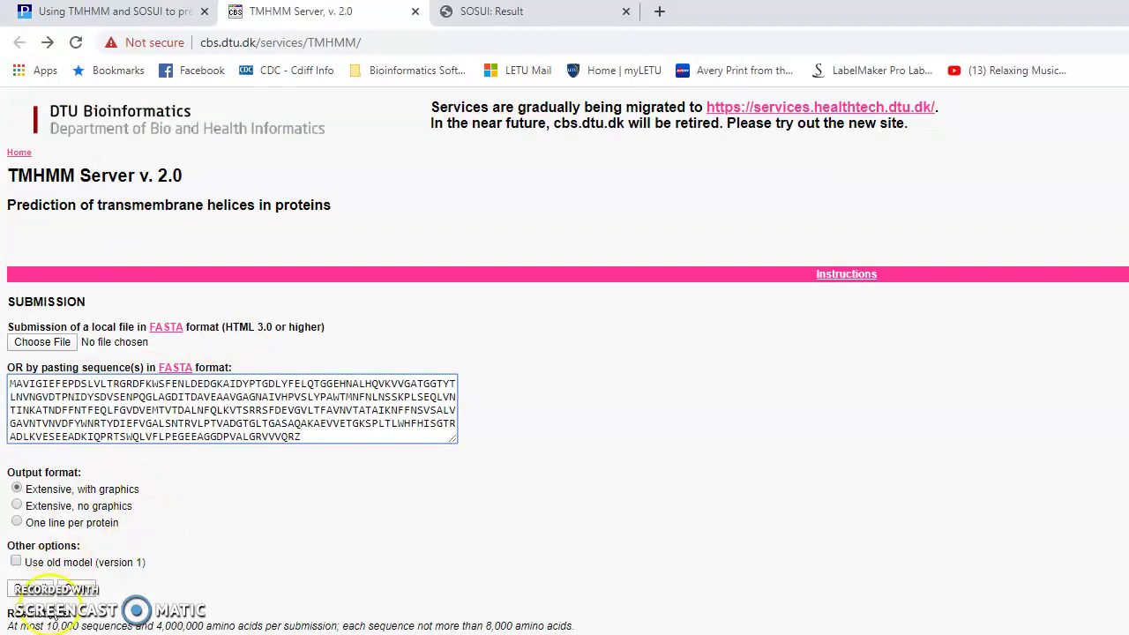
left_click(32, 593)
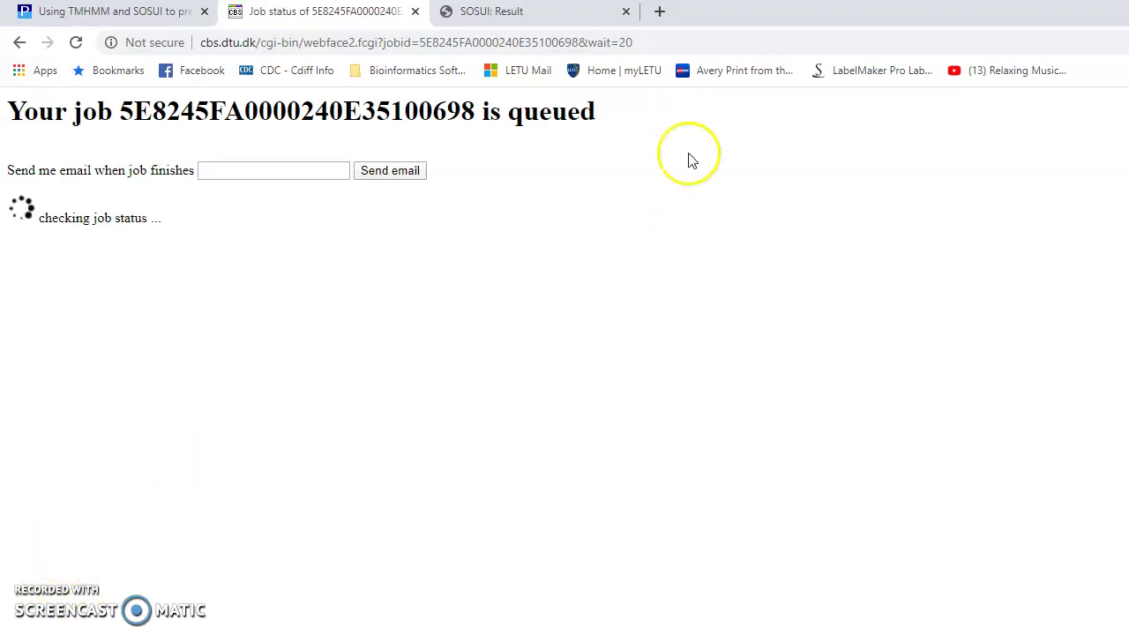
Step: Return to the SOSUI submission form and replace the gene 4 sequence with the gene 5 product sequence
left_click(494, 12)
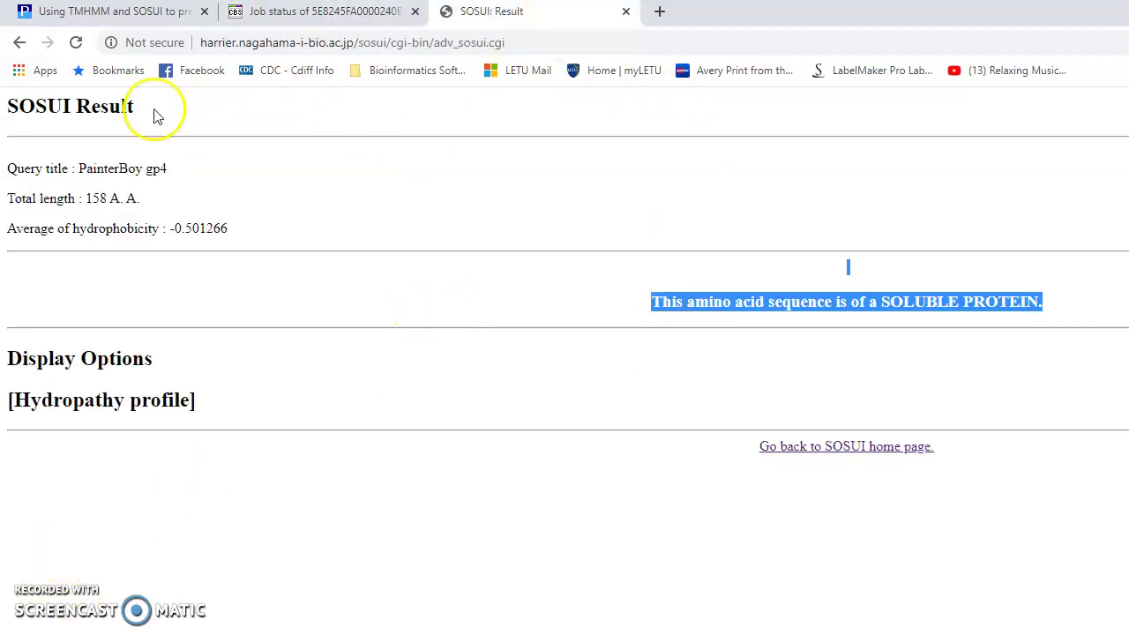
left_click(19, 42)
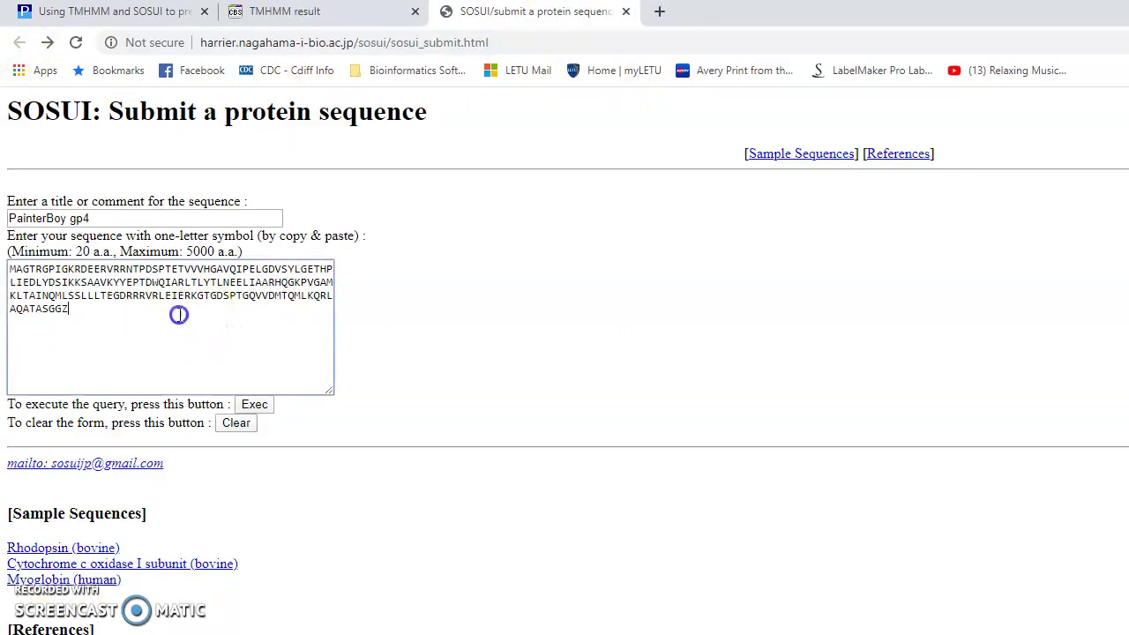
left_click(189, 315)
key("ctrl+a")
key("Delete")
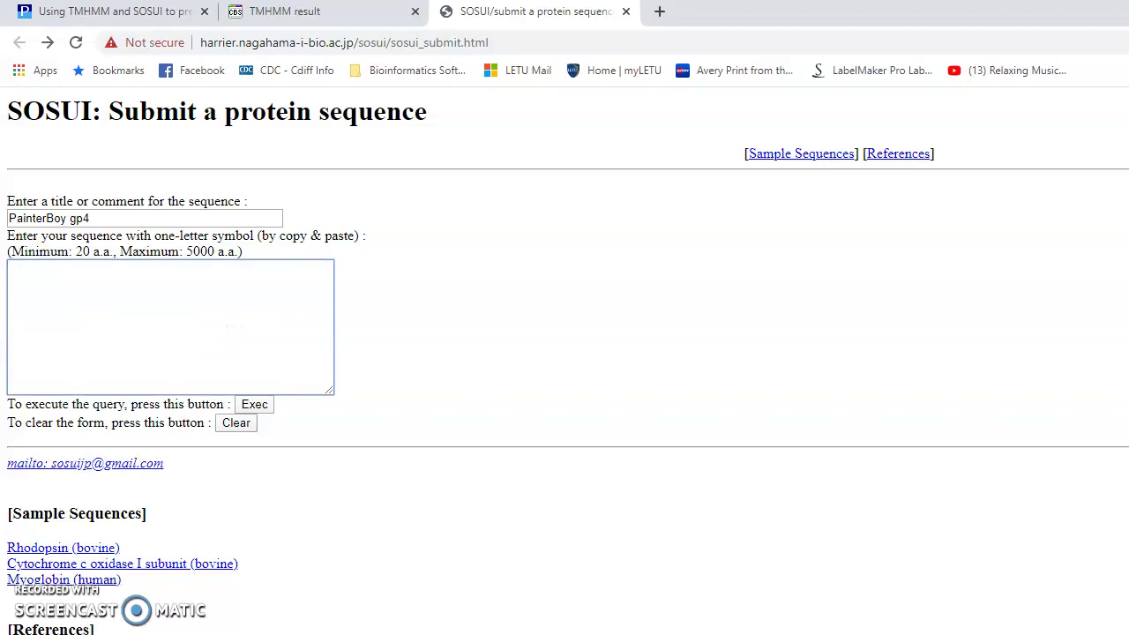
type("MAVIGIEFEPDSLVLTRGRDFKWSFENLDEDGKAIDYPTGDLYFELQTGGEHNALHQVKVVGATGGTYTLNVNGVDTPNIDYSDVSENPQGLAGDITDAVEAAVGAGNAIVHPVSLYPAWTMNFNLNSSKPLSEQLVNTINKATNDFFNTFEQLFGVDVEMTVTDALNFQLKVTSRRSFDEVGVLTFAVNVTATAIKNFFNSVSALVGAVNTVNVDFYWNRTYDIEFVGALSNTRVLPTVADGTGLTGASAQKAKEVVETGKSPLTLWHFHISGTRADLKVESEEADKIQPRTSWQLVFLPEGEEAGGDPVALGRVVVQRZ")
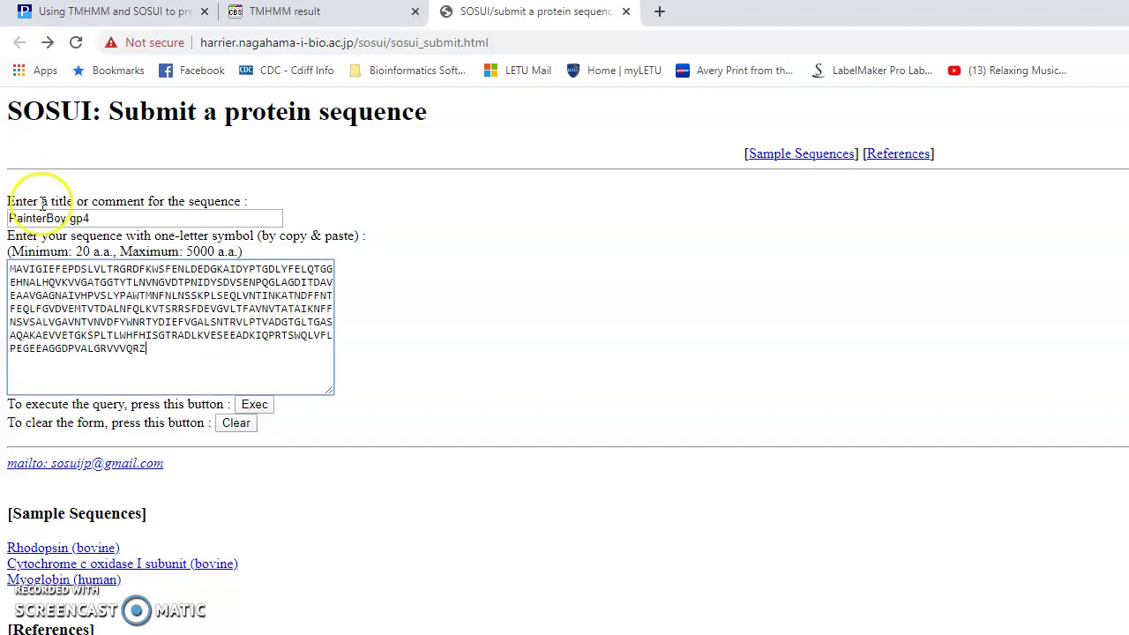
Step: Change the SOSUI query title to "PainterBoy gp5" and execute the query
left_click(119, 218)
key("BackSpace")
type("5")
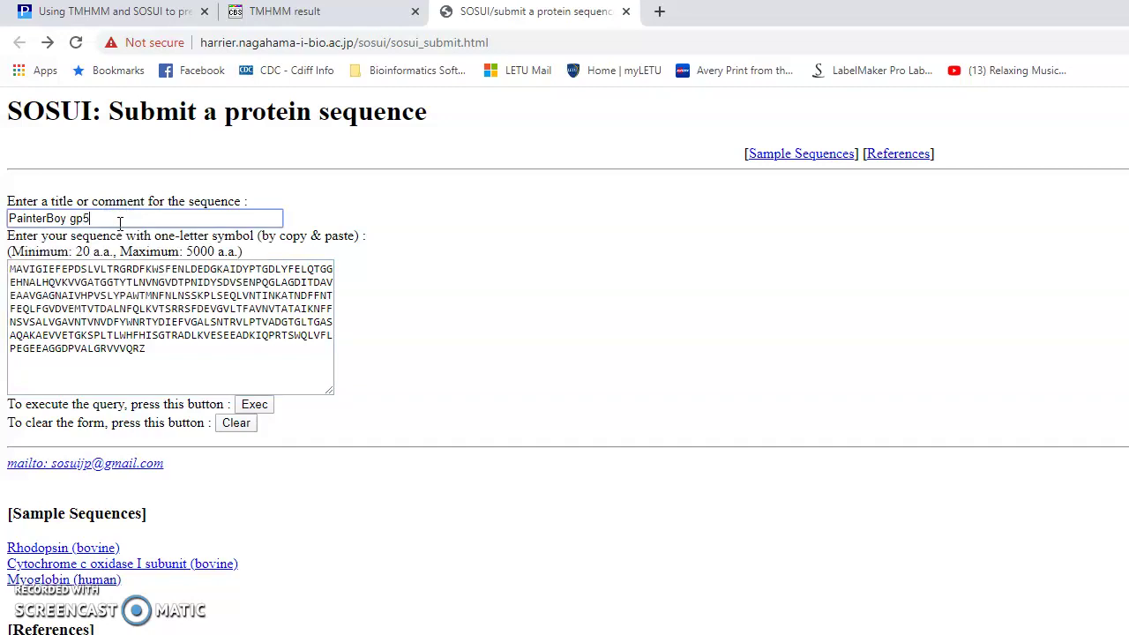
left_click(254, 404)
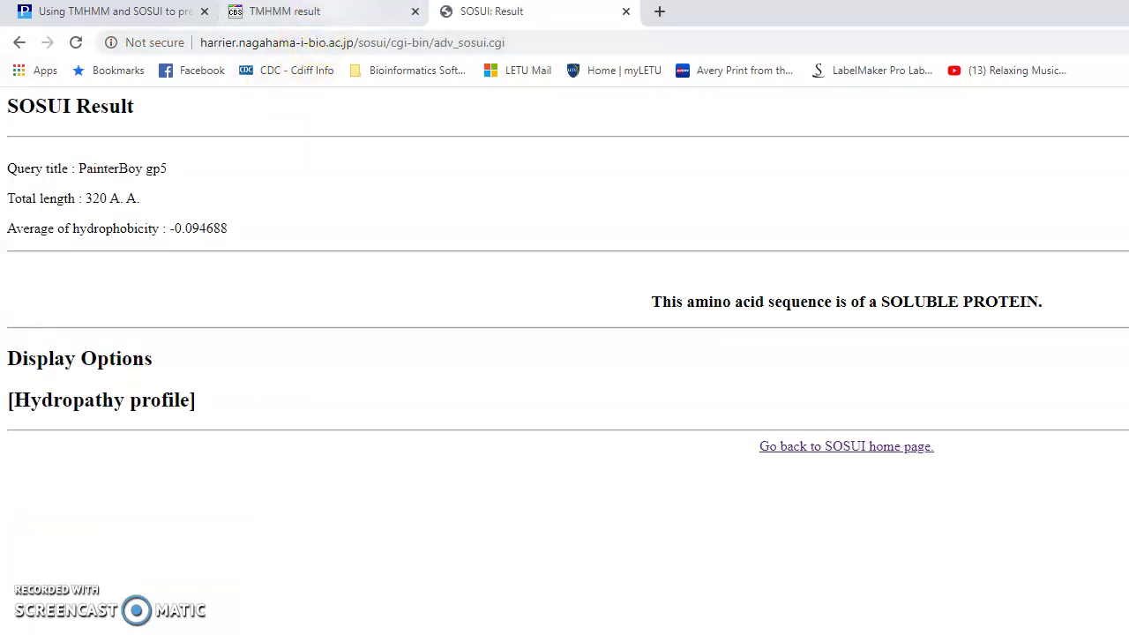
Step: Open the TMHMM result for gene 5 to check its transmembrane prediction
left_click(327, 9)
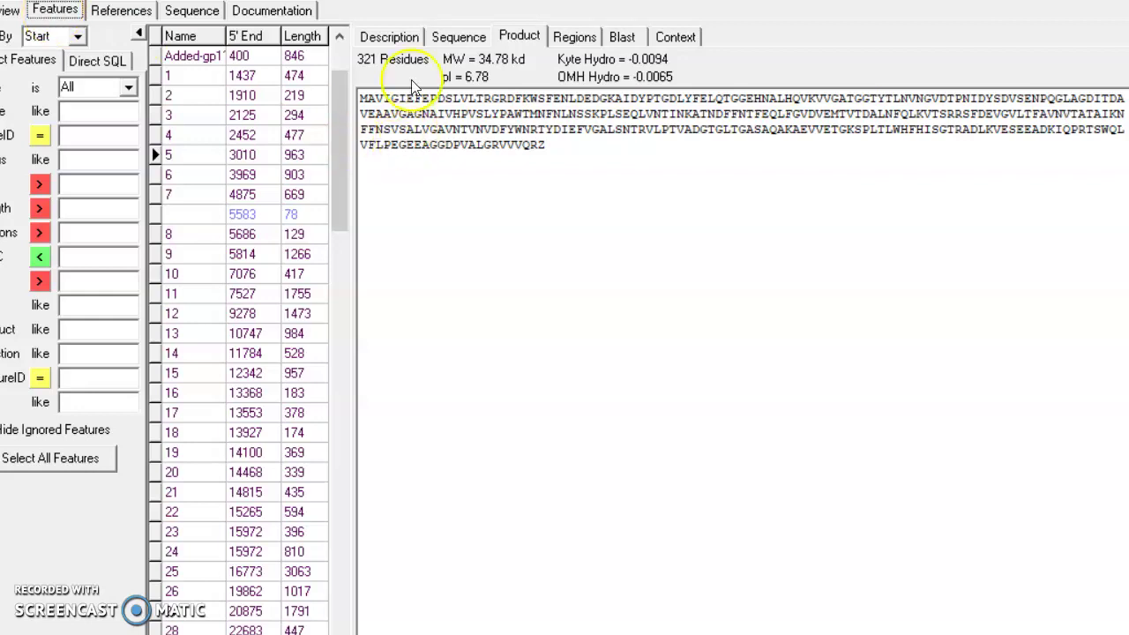
Step: Switch to DNA Master and examine the product names and functional notes in the descriptions of genes 5 through 9
left_click(388, 36)
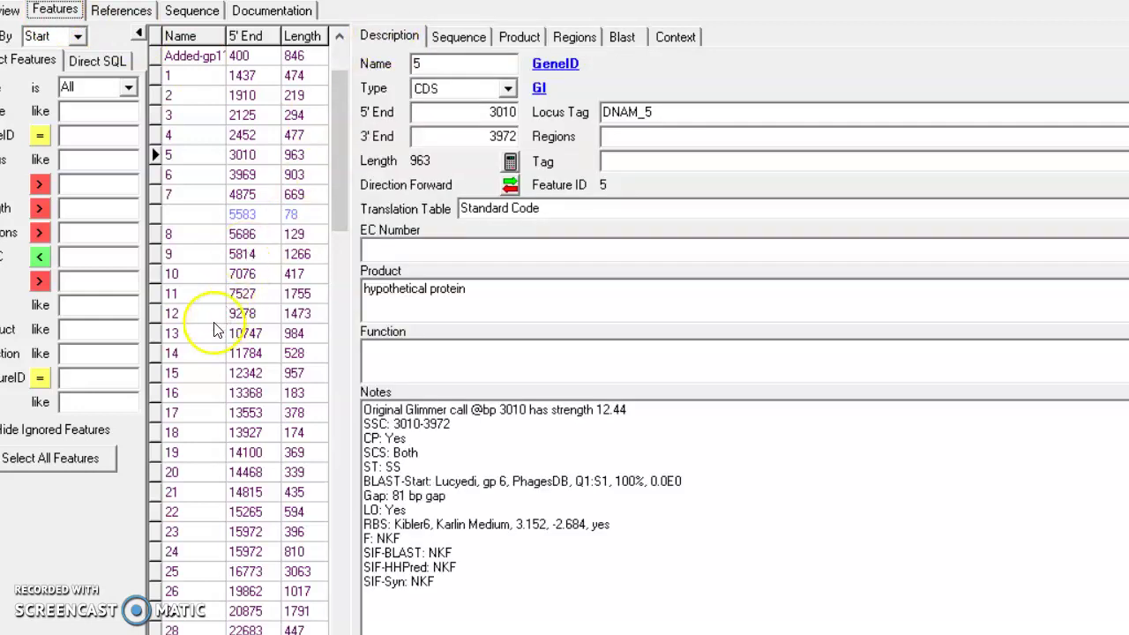
left_click(181, 175)
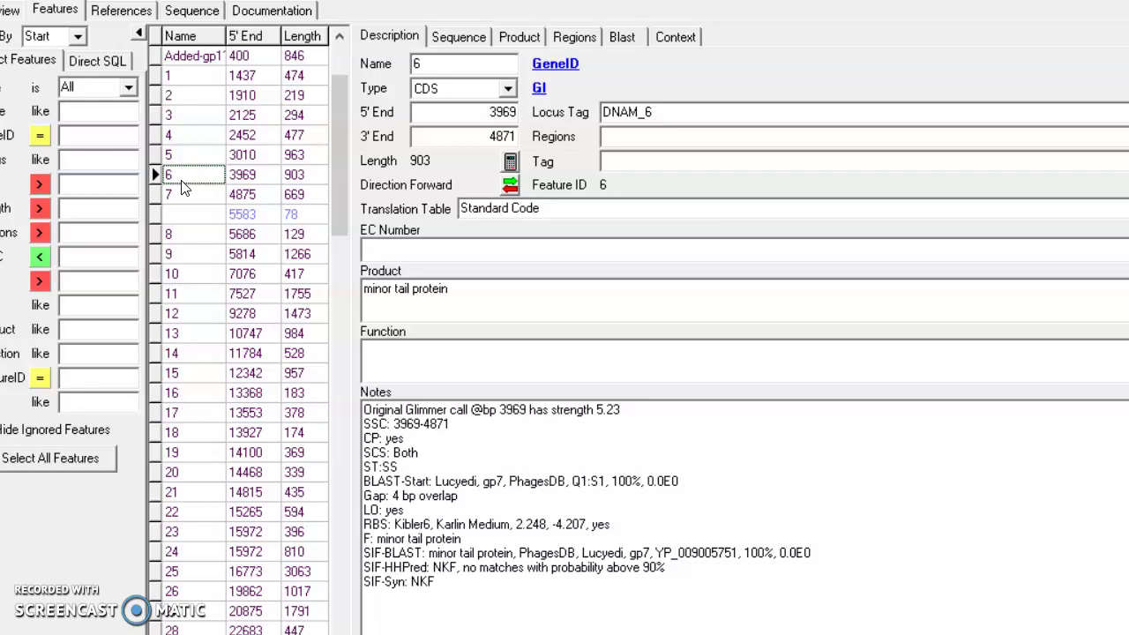
key("Down")
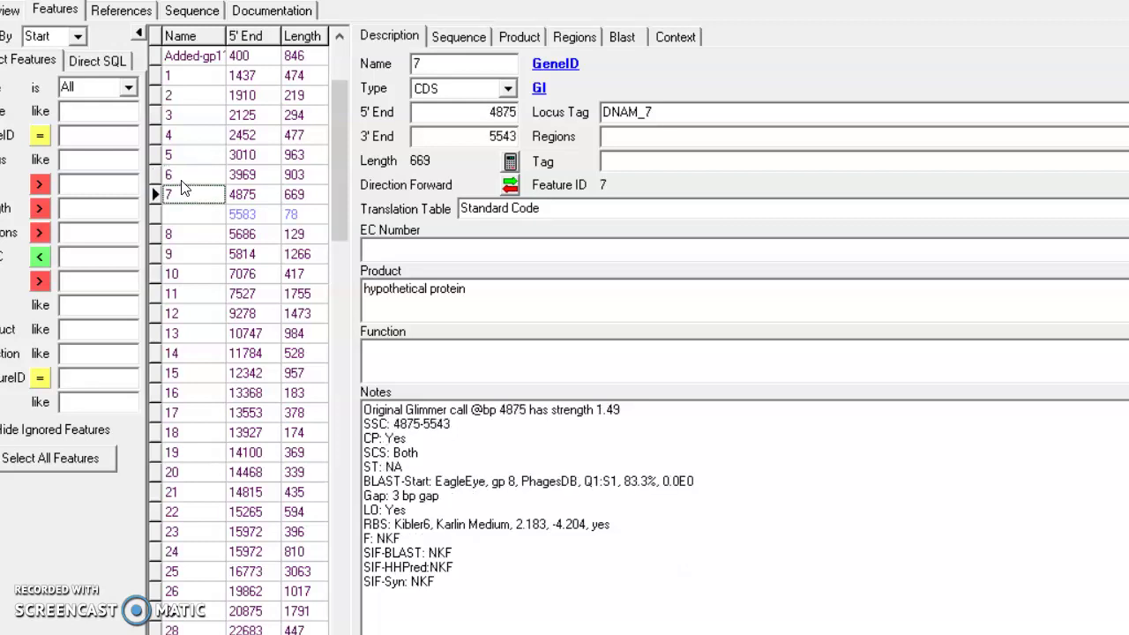
key("Down")
key("Down")
key("Down")
key("Down")
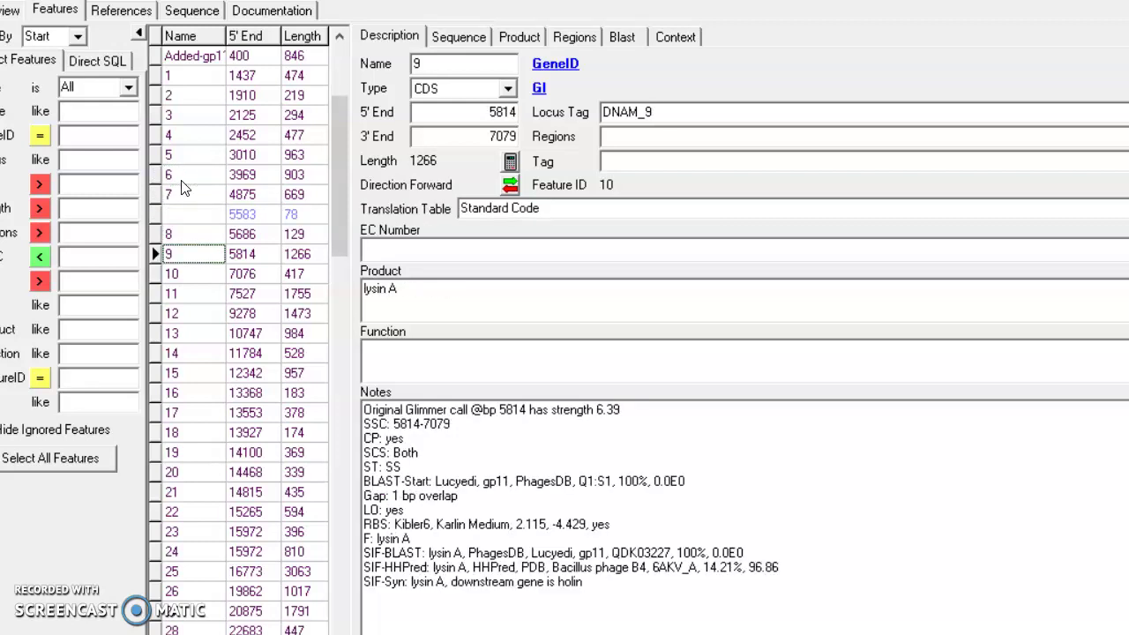
Step: Copy the full product sequence of gene 9 (lysin A) in DNA Master and move the window out of the way
key("Up")
left_click(524, 38)
left_click_drag(605, 171, 351, 62)
key("ctrl+c")
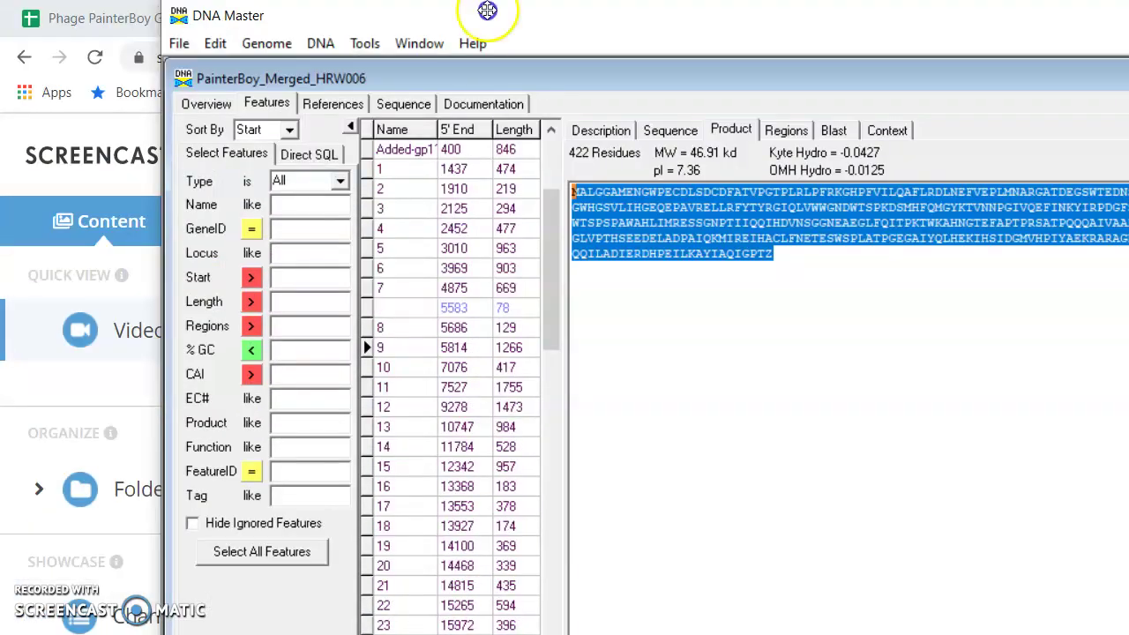
left_click_drag(488, 10, 466, 8)
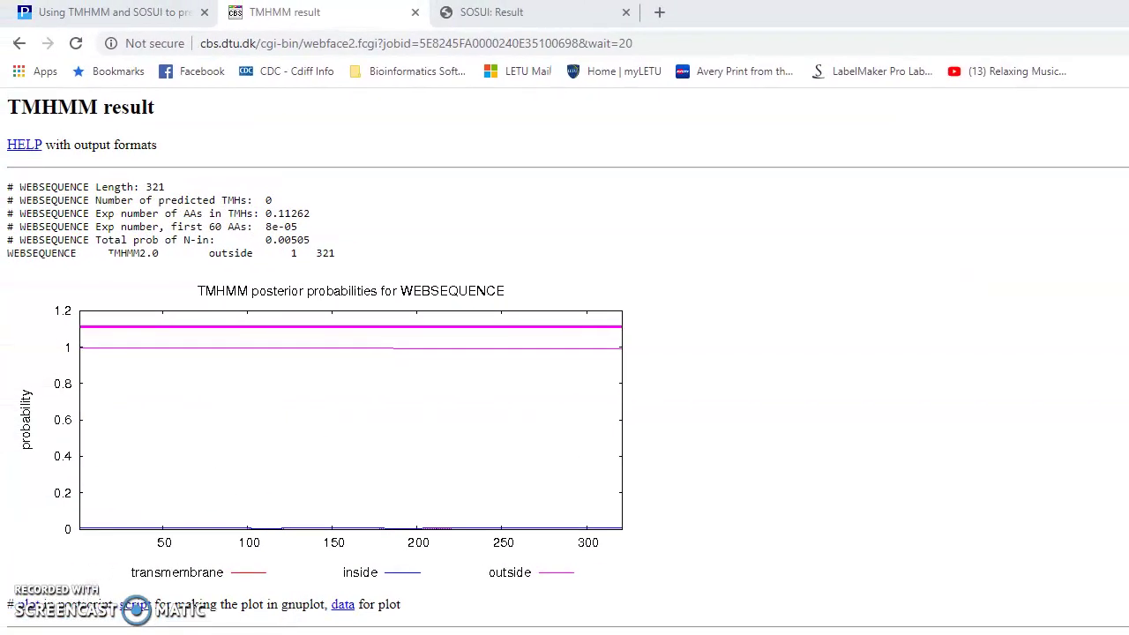
Step: Return to the TMHMM submission form, replace the gene 5 sequence with the gene 9 product sequence, and submit it
left_click(16, 37)
left_click(351, 417)
key("ctrl+a")
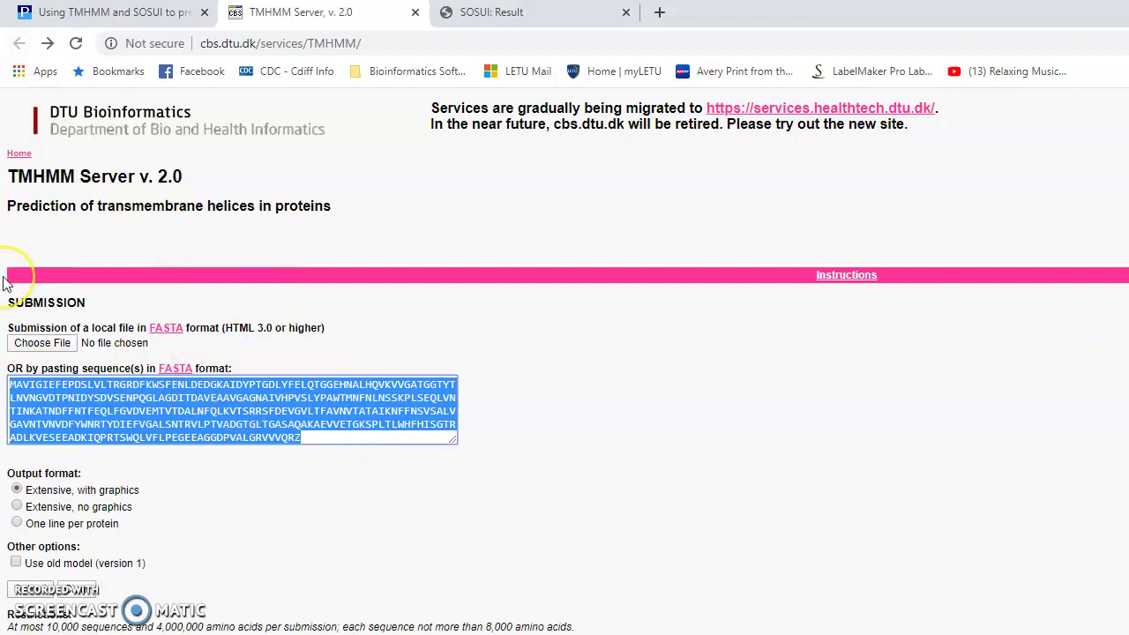
key("BackSpace")
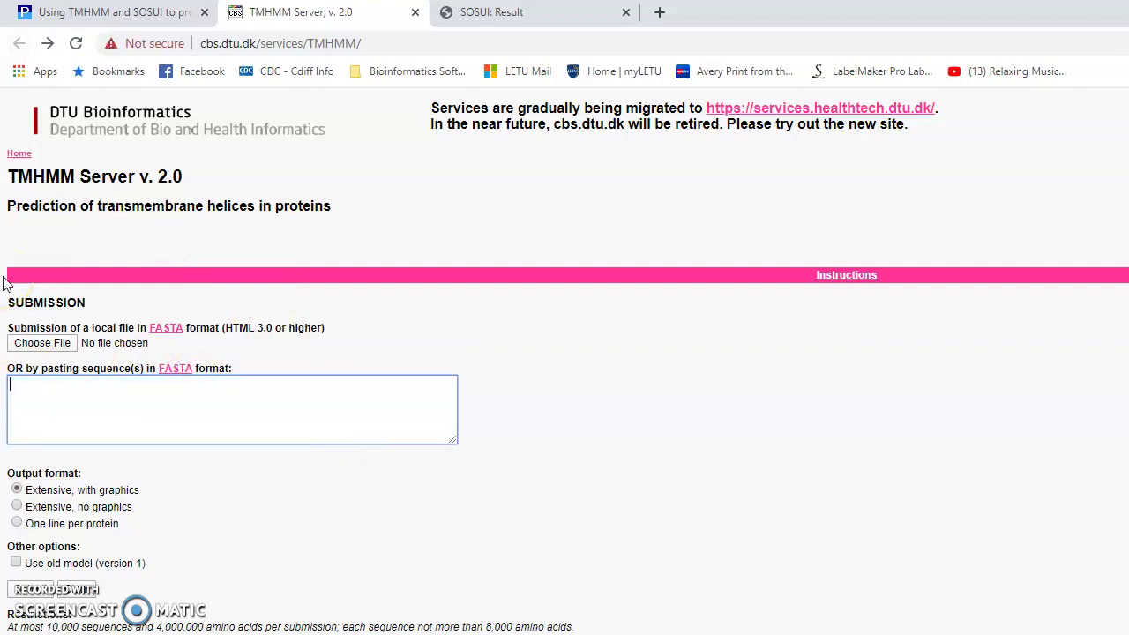
key("ctrl+v")
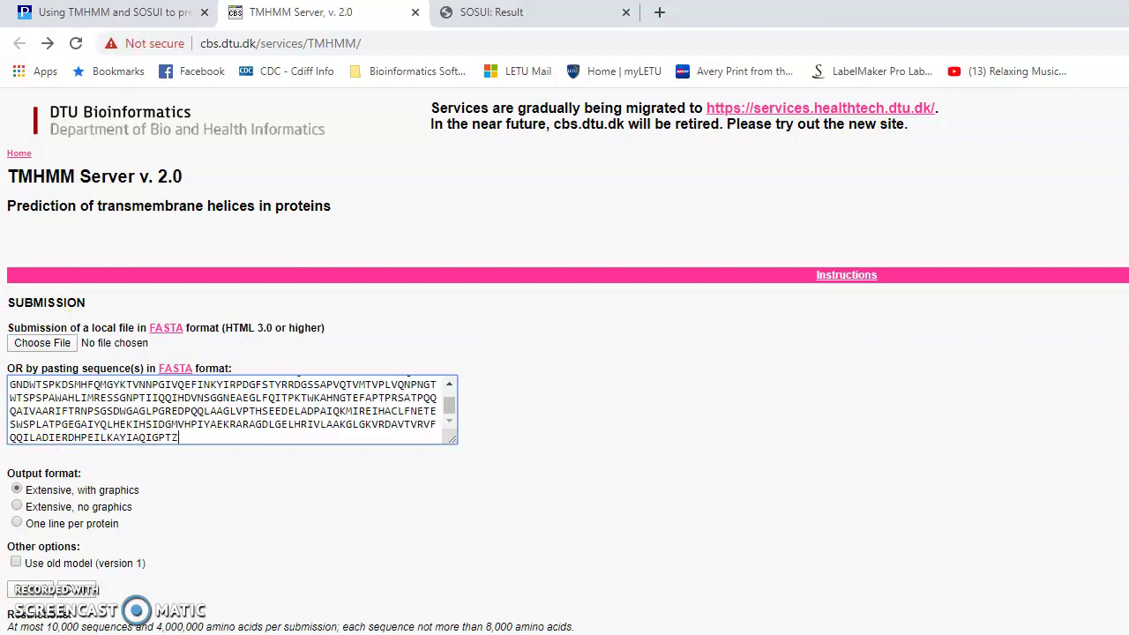
left_click(5, 596)
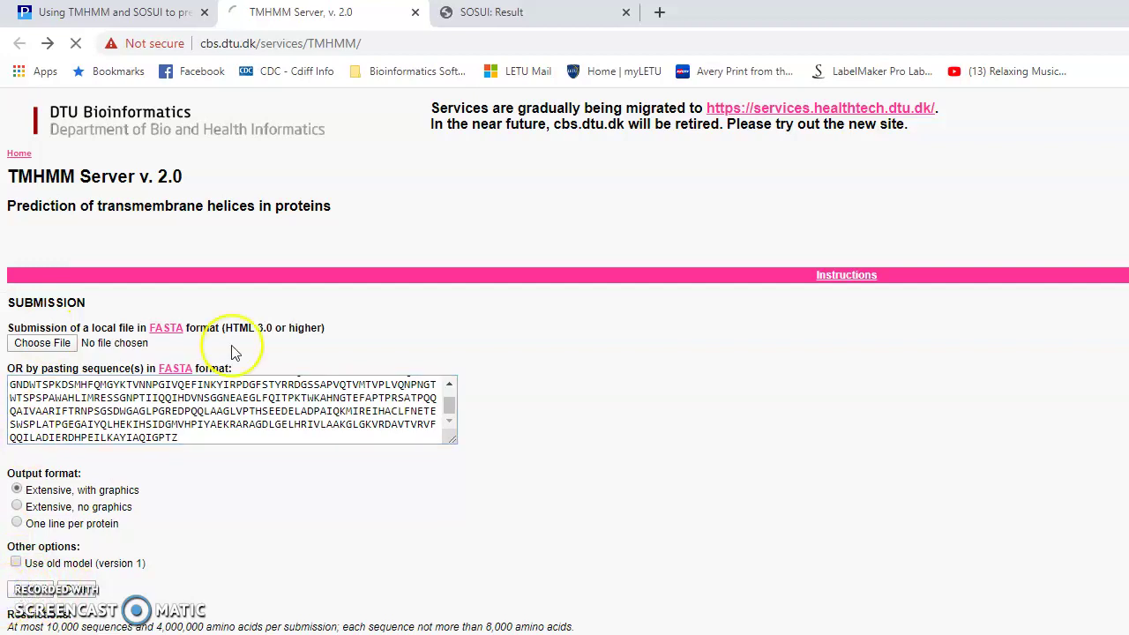
Step: Run the gene 9 product sequence through SOSUI in place of the gene 5 sequence, and open its TMHMM result for comparison
left_click(514, 12)
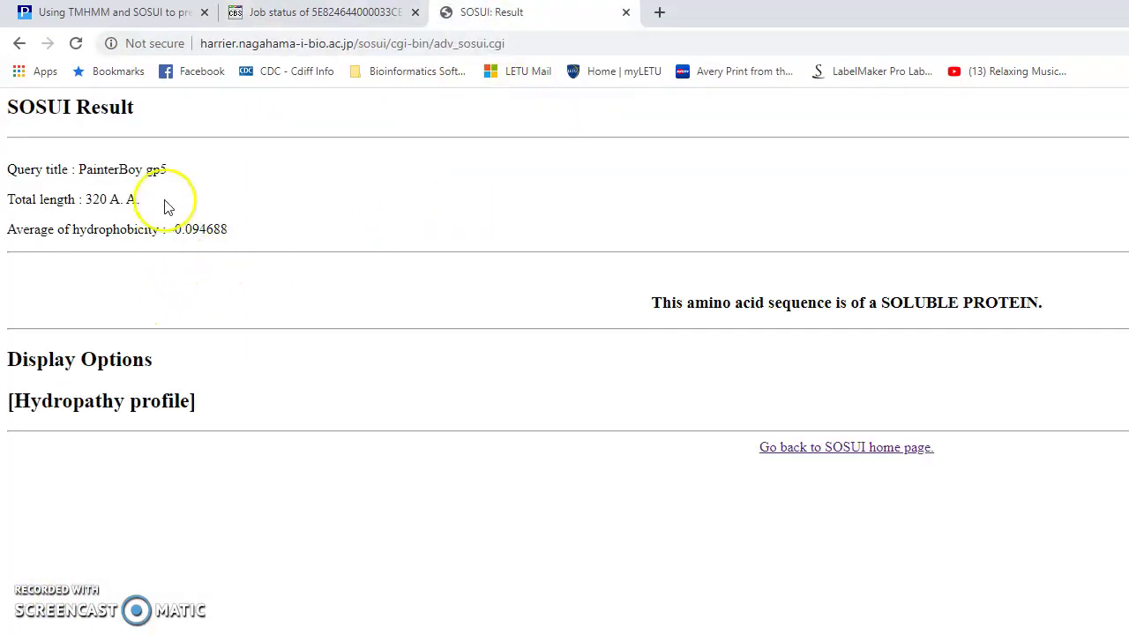
left_click(19, 42)
left_click_drag(239, 378, 137, 318)
key("ctrl+a")
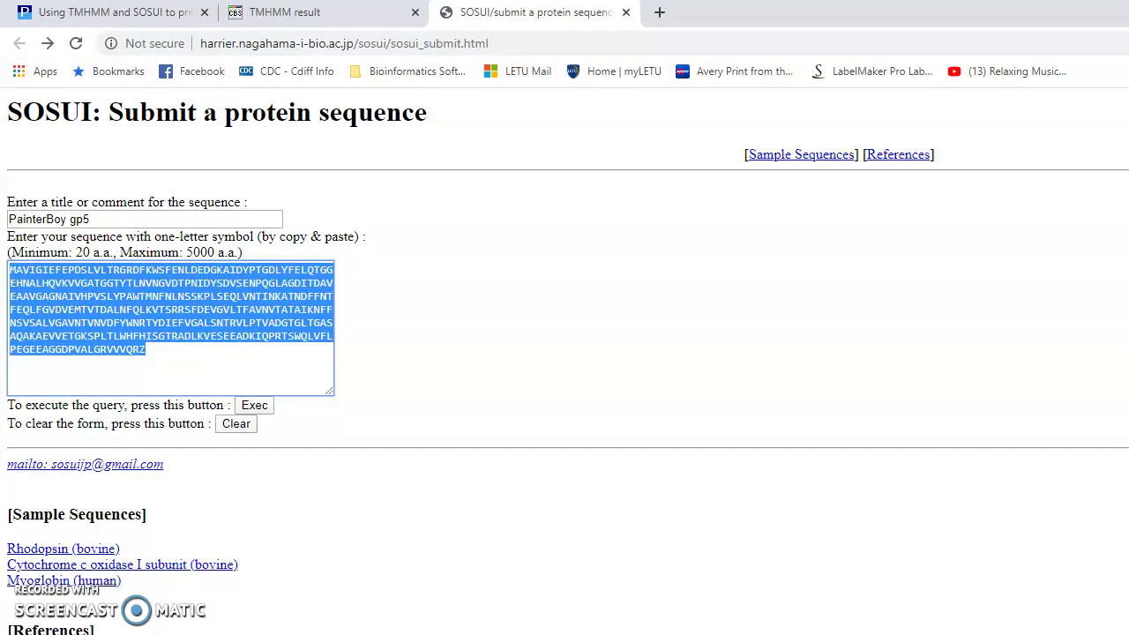
key("BackSpace")
key("ctrl+v")
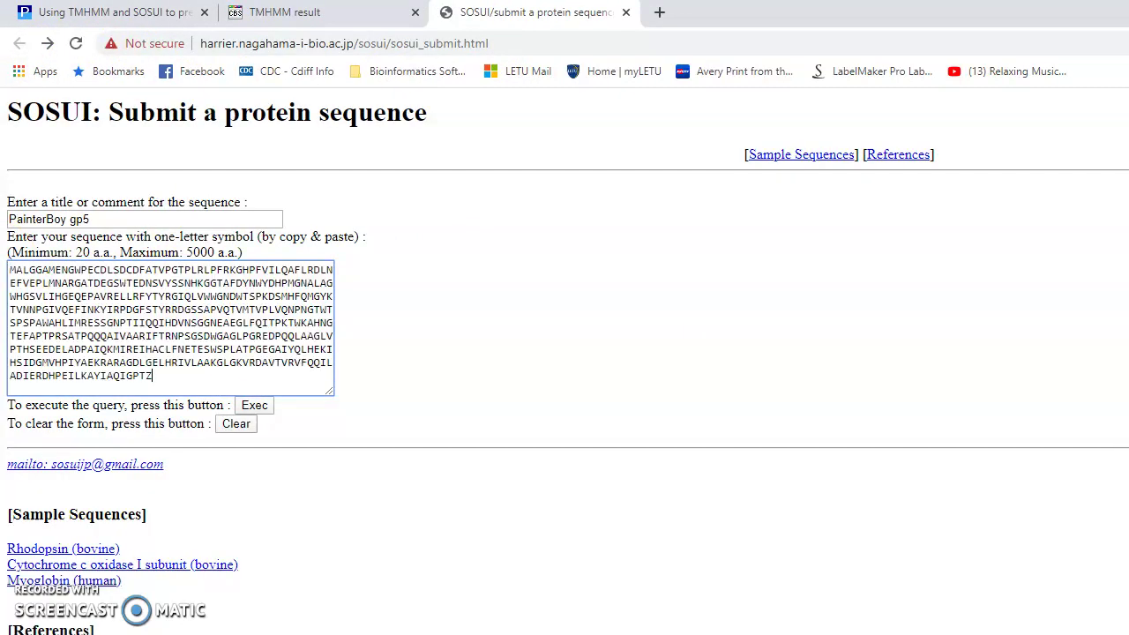
left_click(255, 406)
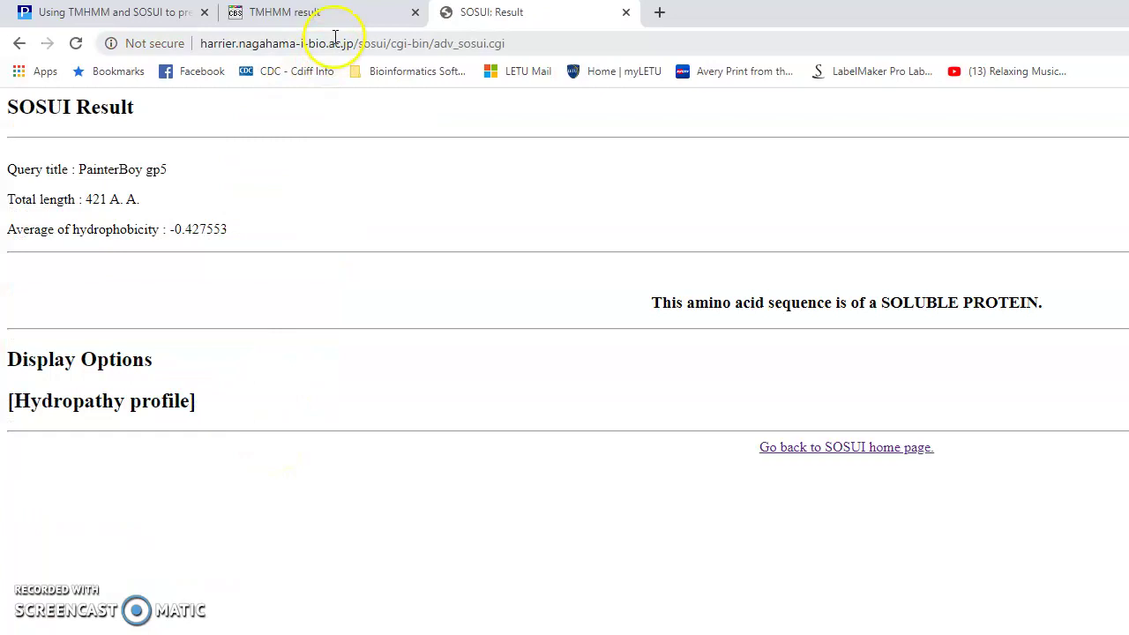
left_click(348, 14)
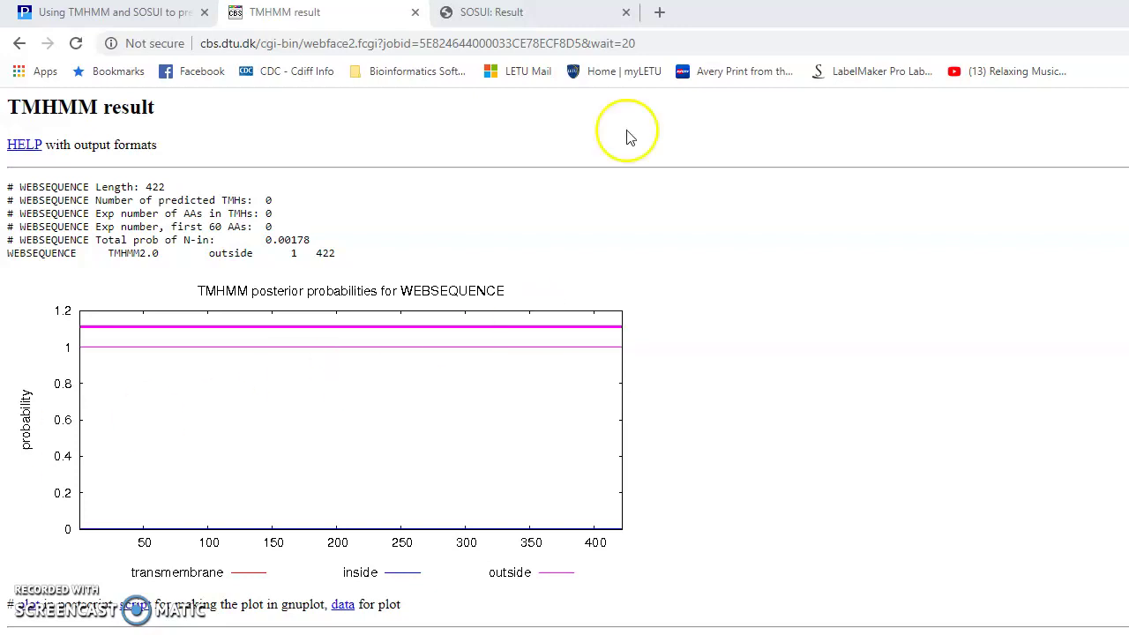
Step: Return to the TMHMM form, replace the gene 9 sequence with the gene 10 product sequence starting MTYTLPVIAKALMAG, and submit it
left_click(18, 43)
left_click(432, 427)
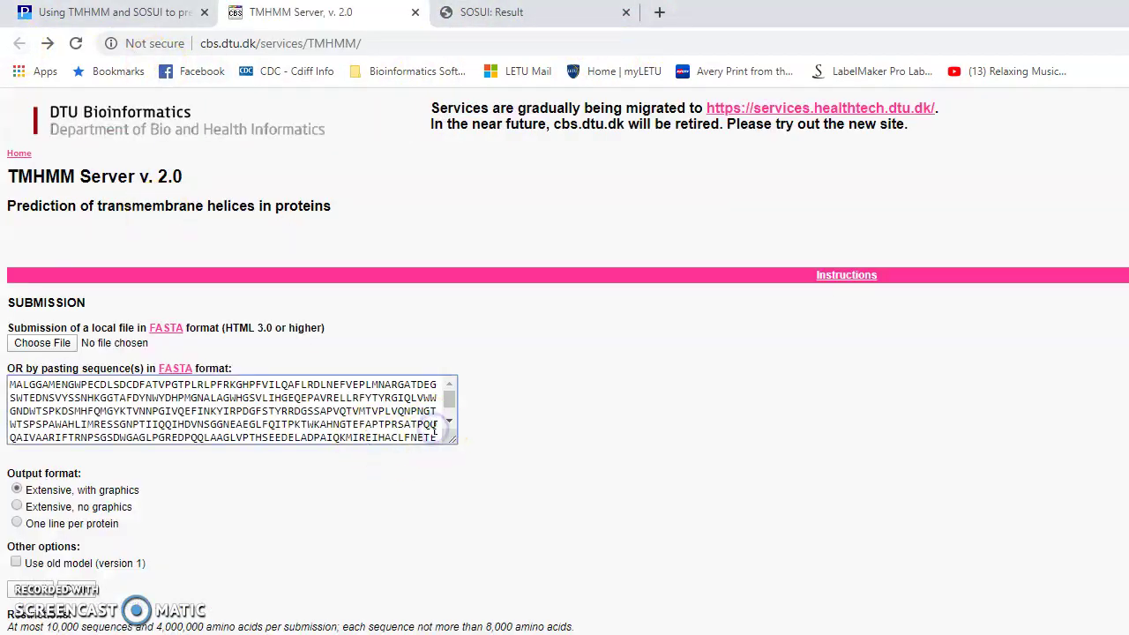
key("ctrl+a")
type("MTYTLPVIAKALMAGVTAALGAAAVAAGGPDLSALDLGDILGSLGAGLVAFGATFSTPNKDTSTPVDKVIAGVEQAVAAHEAAKAEVDRVKEALGSVTSDVQRAADAVNLGPLASQILNGIAPAYSQVFDPDTQPWNRZ")
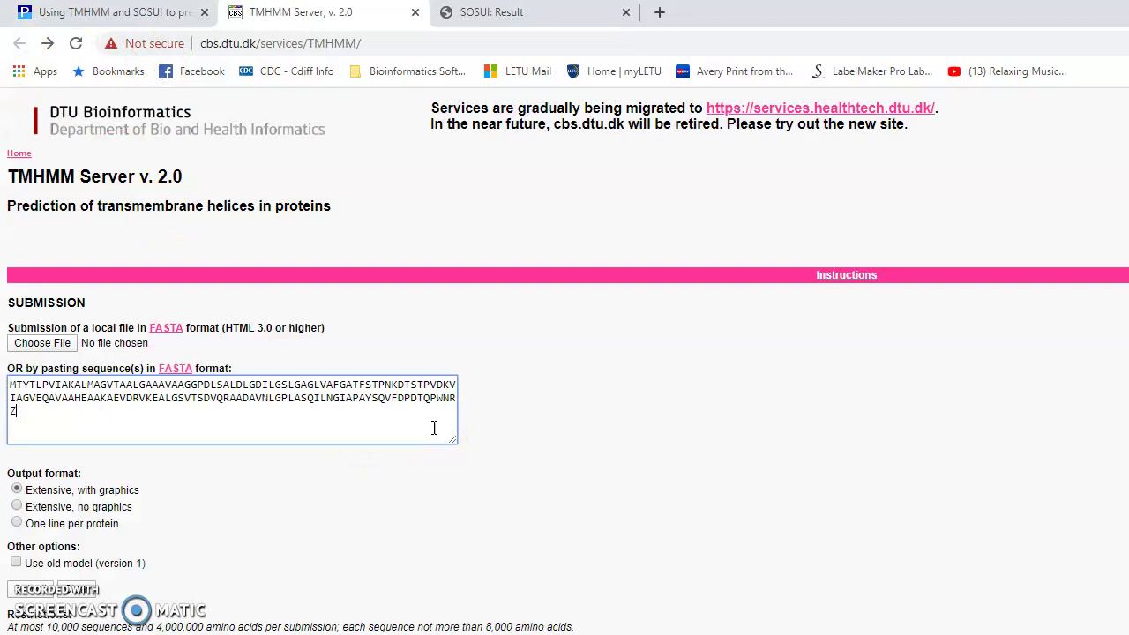
left_click(29, 589)
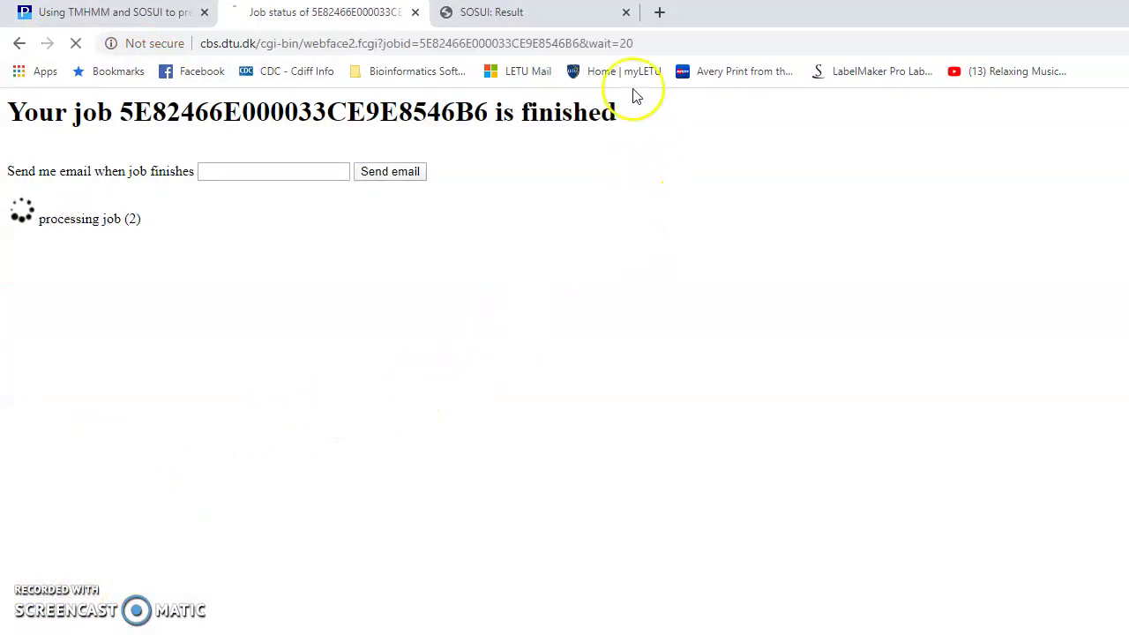
Step: Return to the SOSUI form, replace the gene 9 sequence with the gene 10 product sequence starting MTYTLPVIAKALMAG, and execute the query
left_click(563, 12)
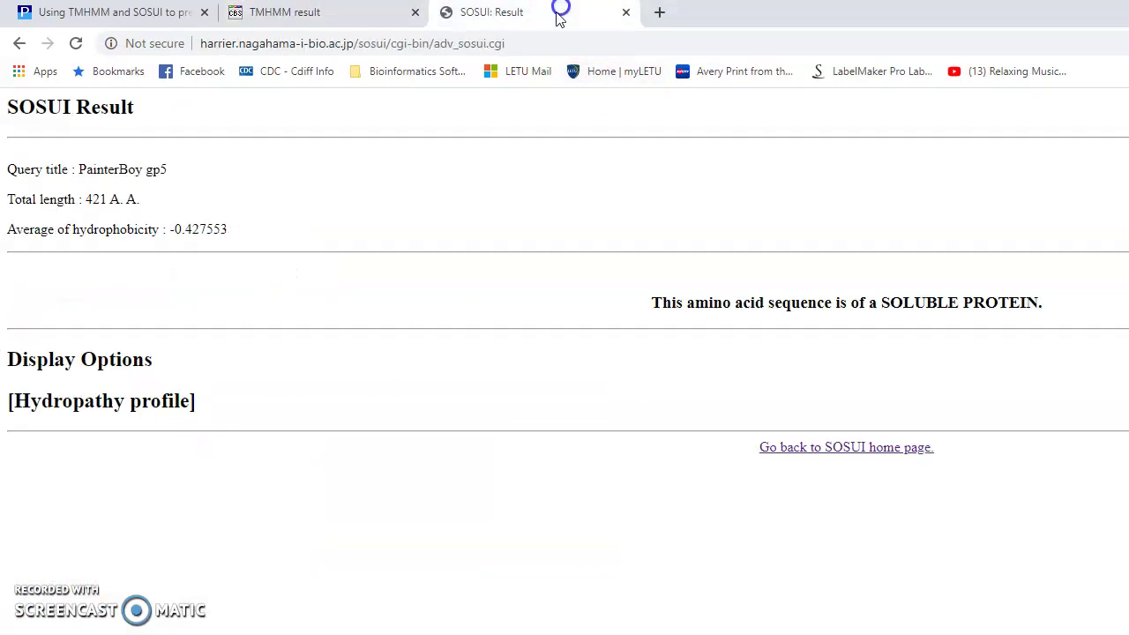
left_click(20, 43)
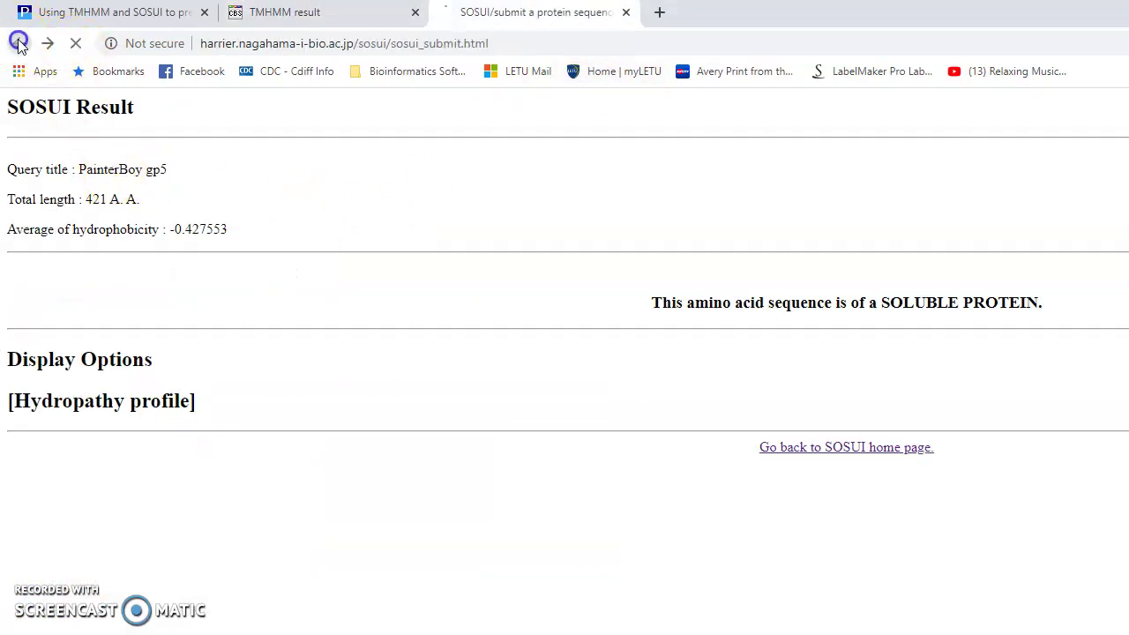
left_click_drag(295, 377, 11, 267)
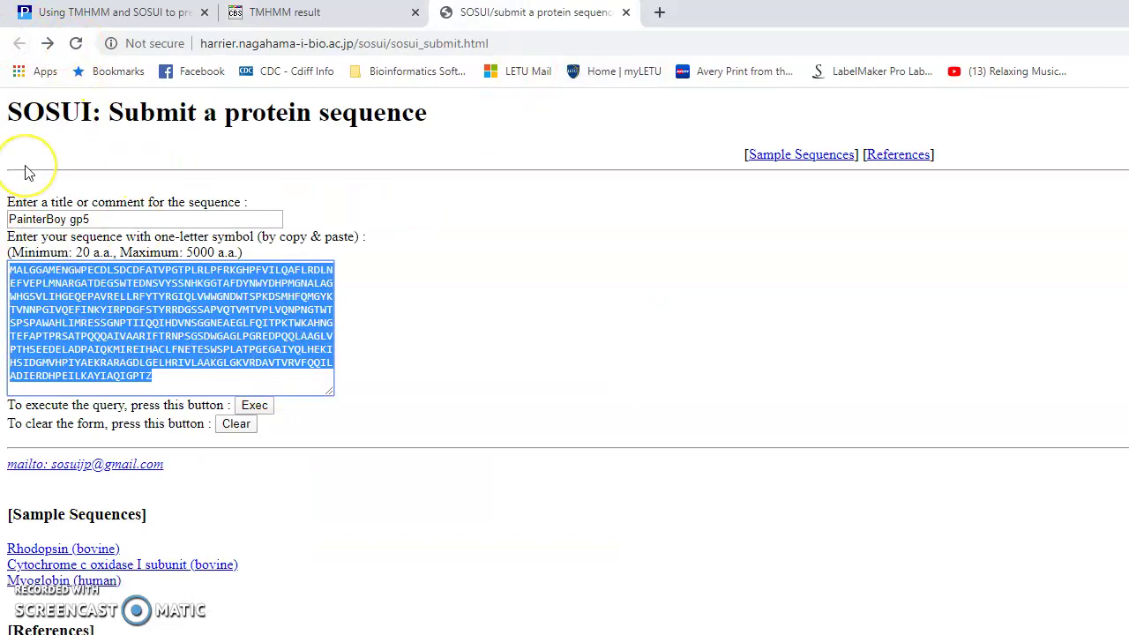
key("Delete")
type("MTYTLPVIAKALMAGVTAALGAAAVAAGGPDLSALDLGDILGSLGAGLVAFGATFSTPNKDTSTPVDKVIAGVEQAVAAHEAAKAEVDRVKEALGSVTSDVQRAADAVNLGPLASQILNGIAPAYSQVFDPDTQPWNRZ")
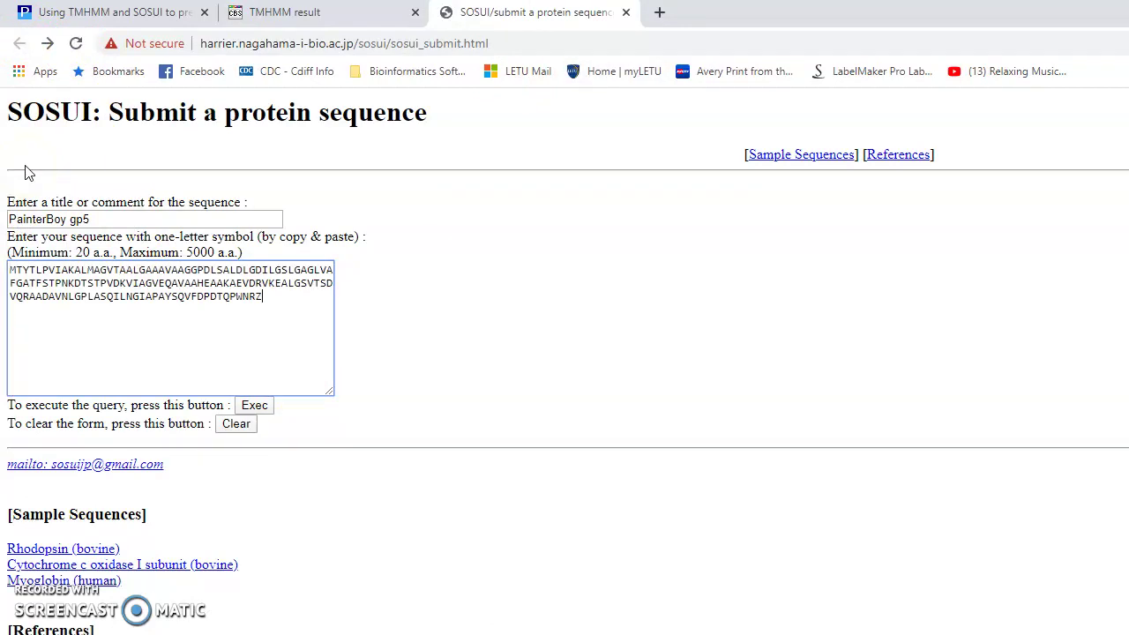
left_click(257, 406)
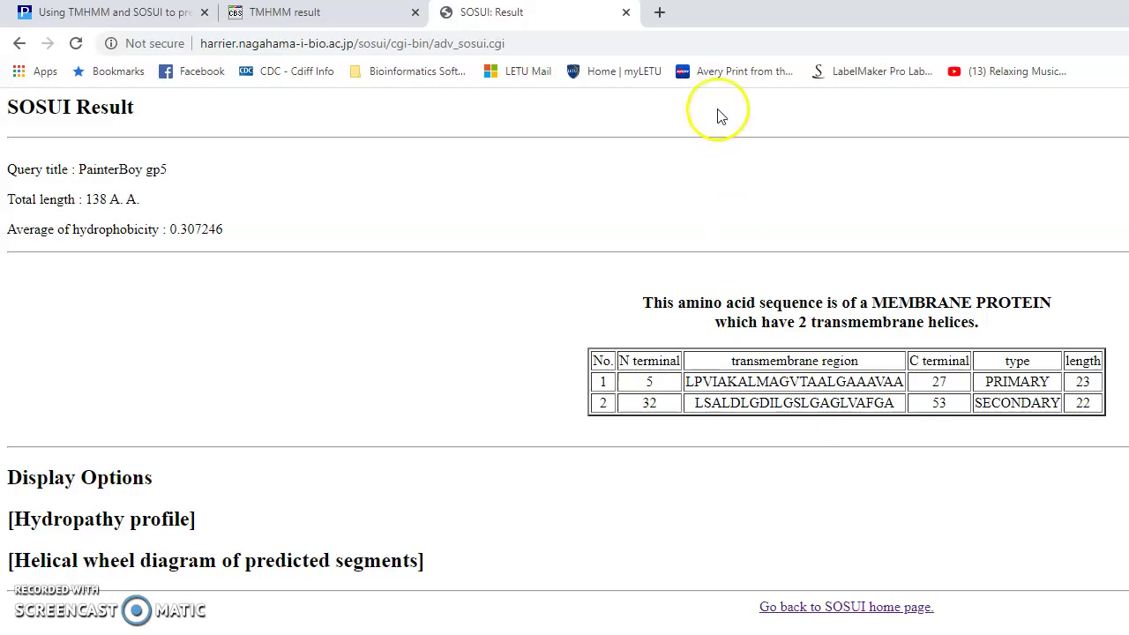
Step: Compare the TMHMM and SOSUI results for gene 10, highlighting the TMhelix row and examining the transmembrane regions and probability plot
left_click(366, 13)
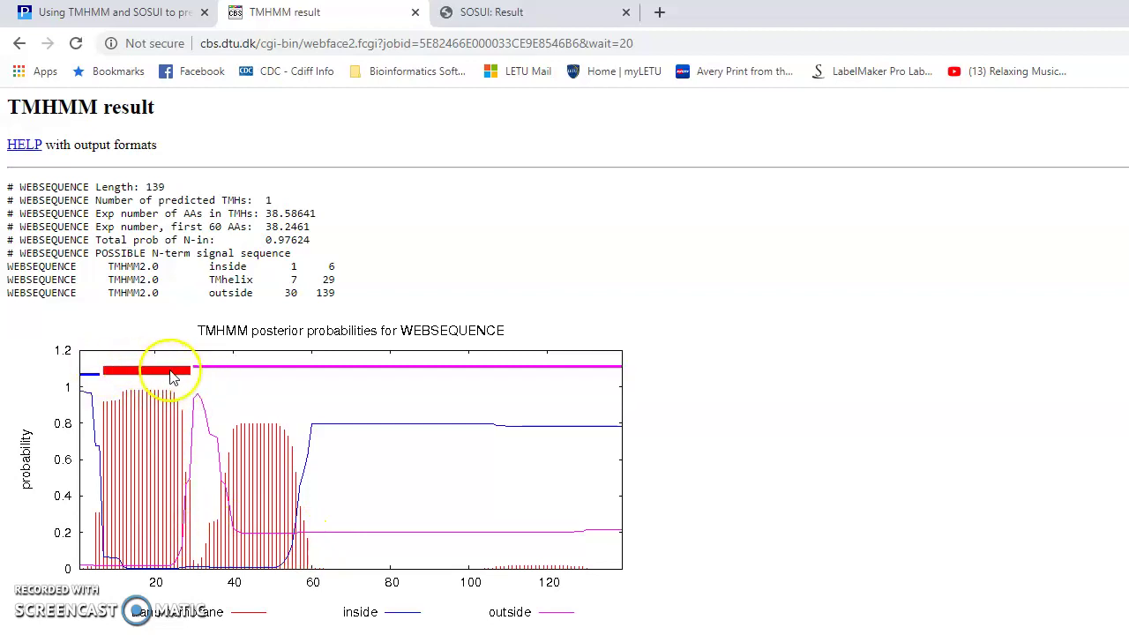
left_click(530, 11)
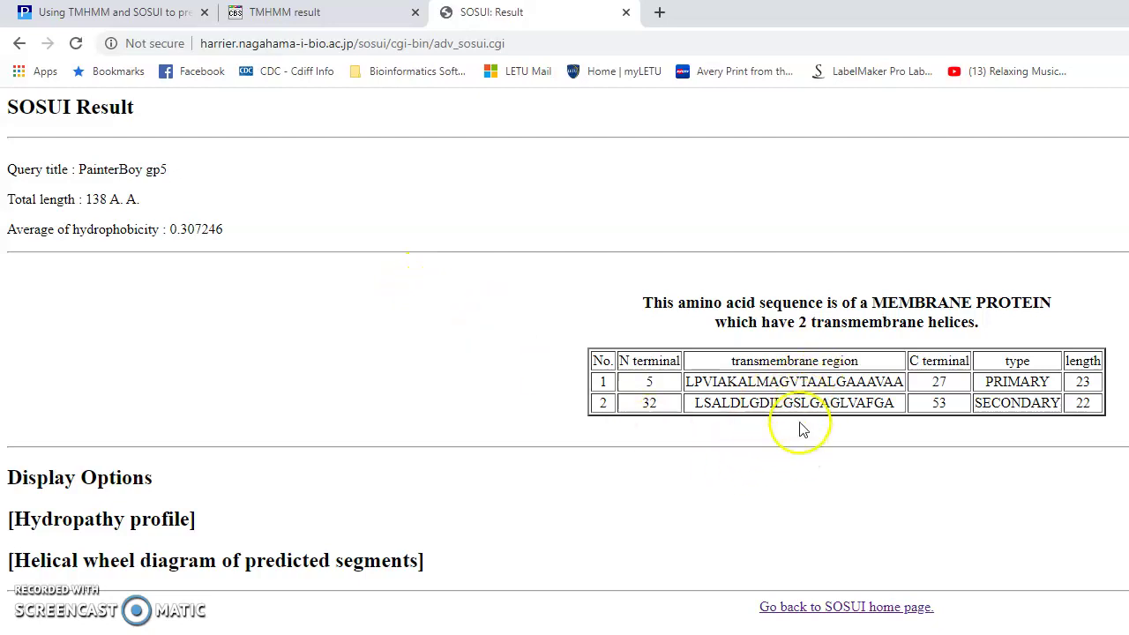
left_click(265, 12)
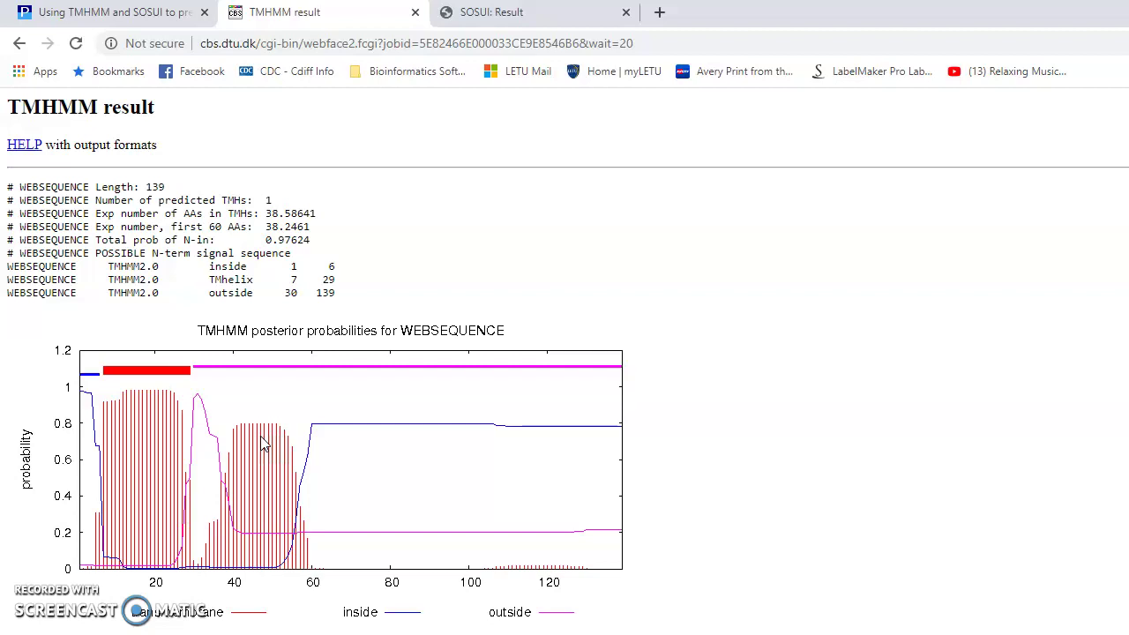
left_click(202, 281)
left_click_drag(202, 281, 350, 283)
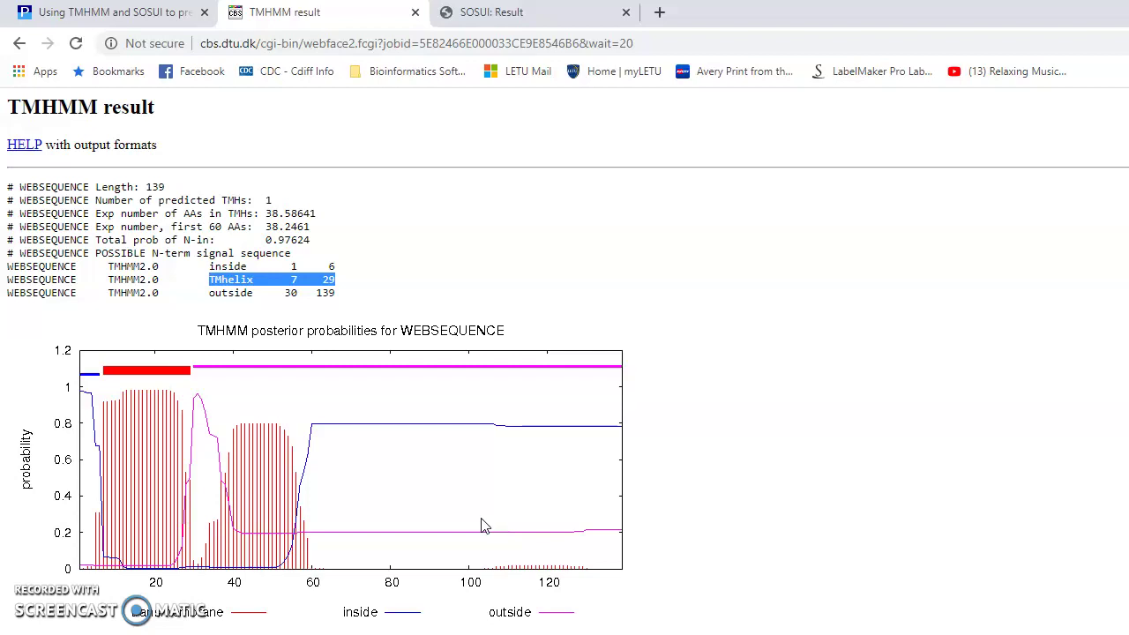
left_click(538, 15)
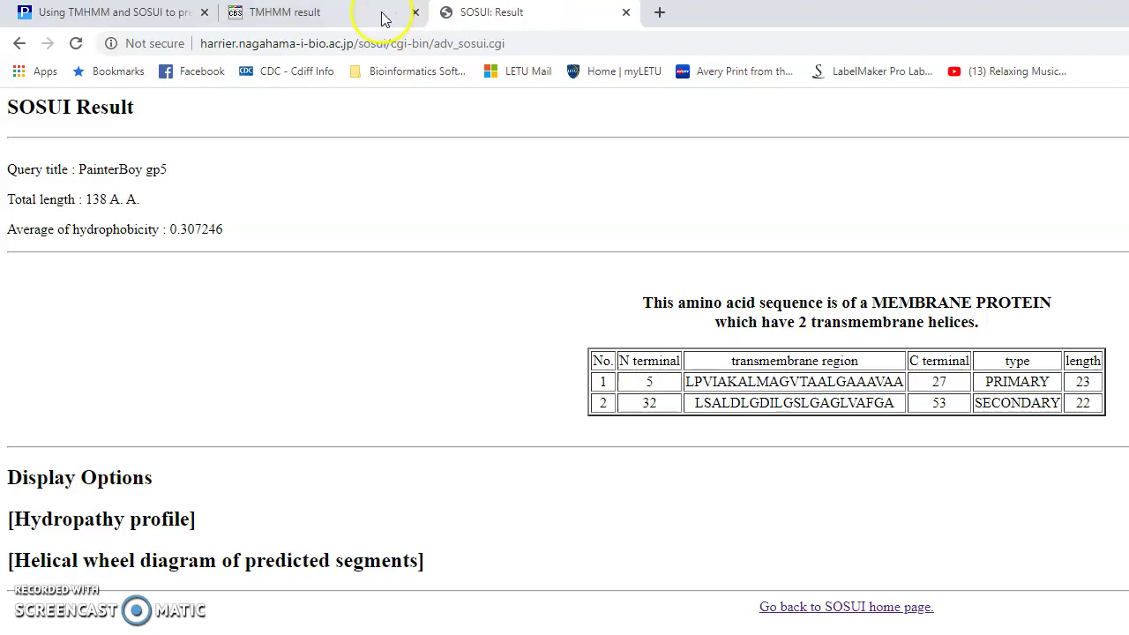
left_click(283, 16)
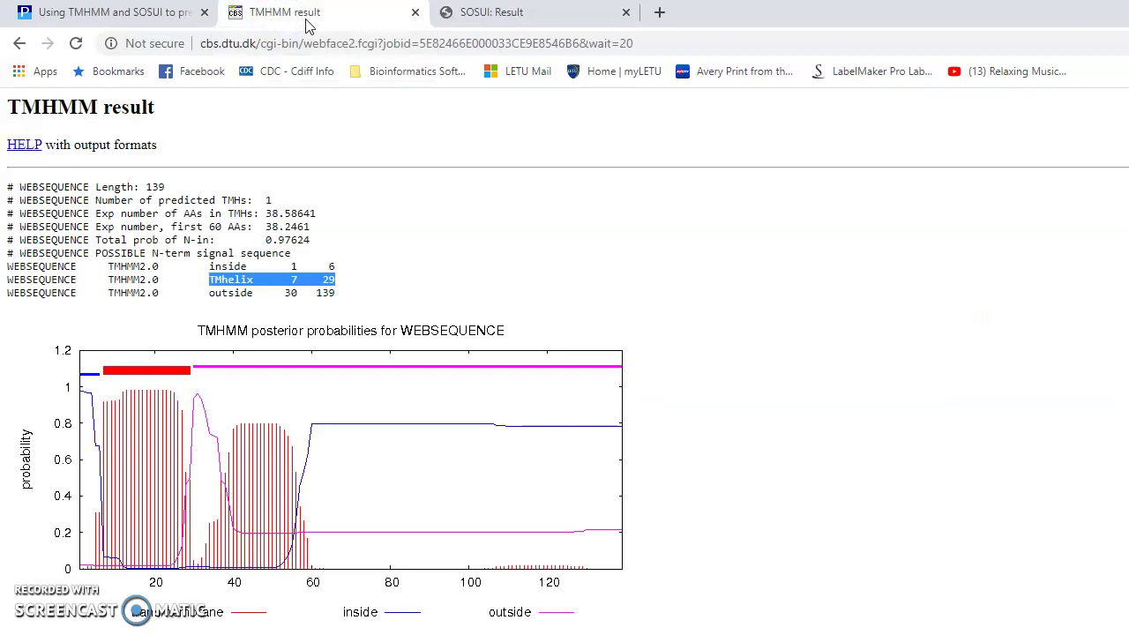